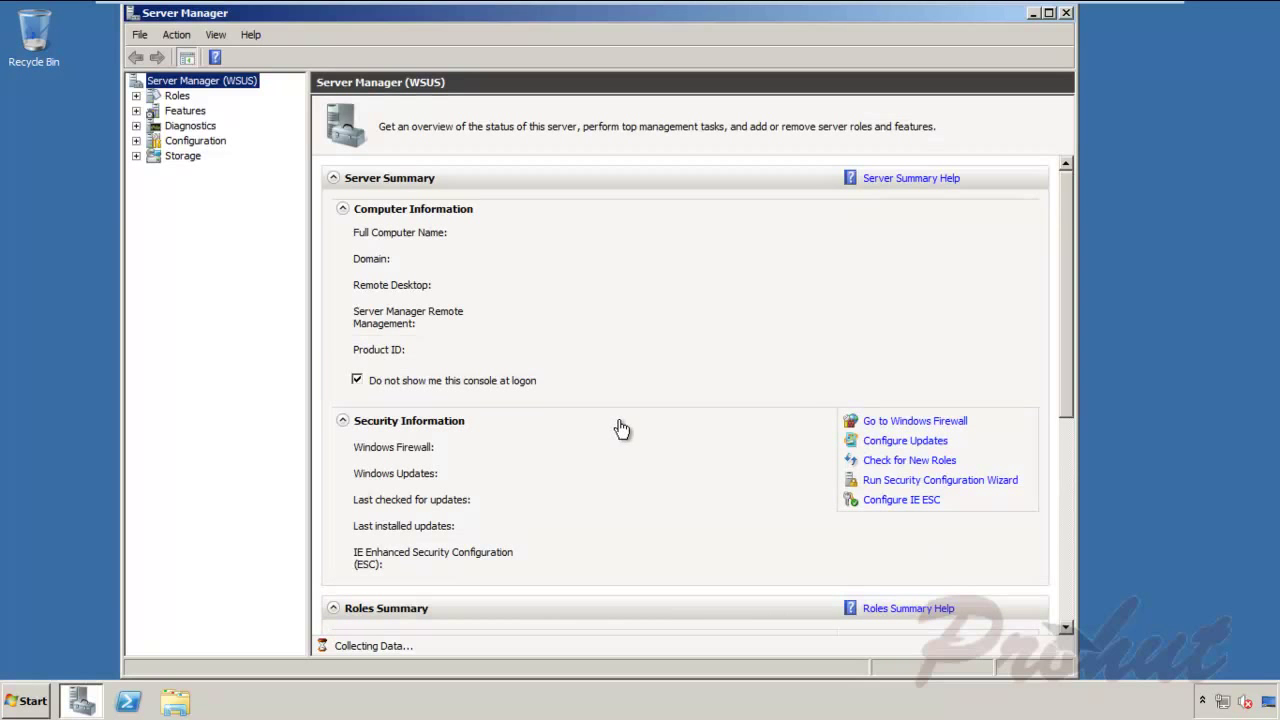
- Start adding a server role and select Windows Server Update Services together with its required role services
click(178, 97)
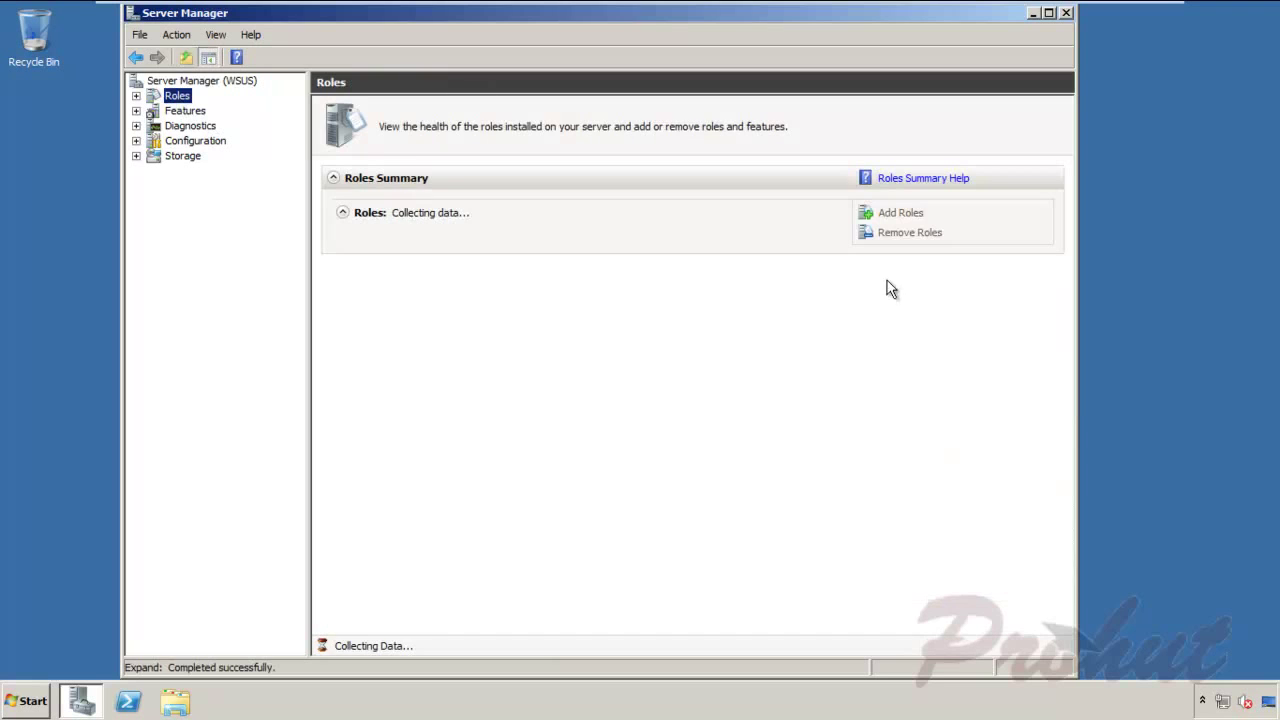
click(905, 214)
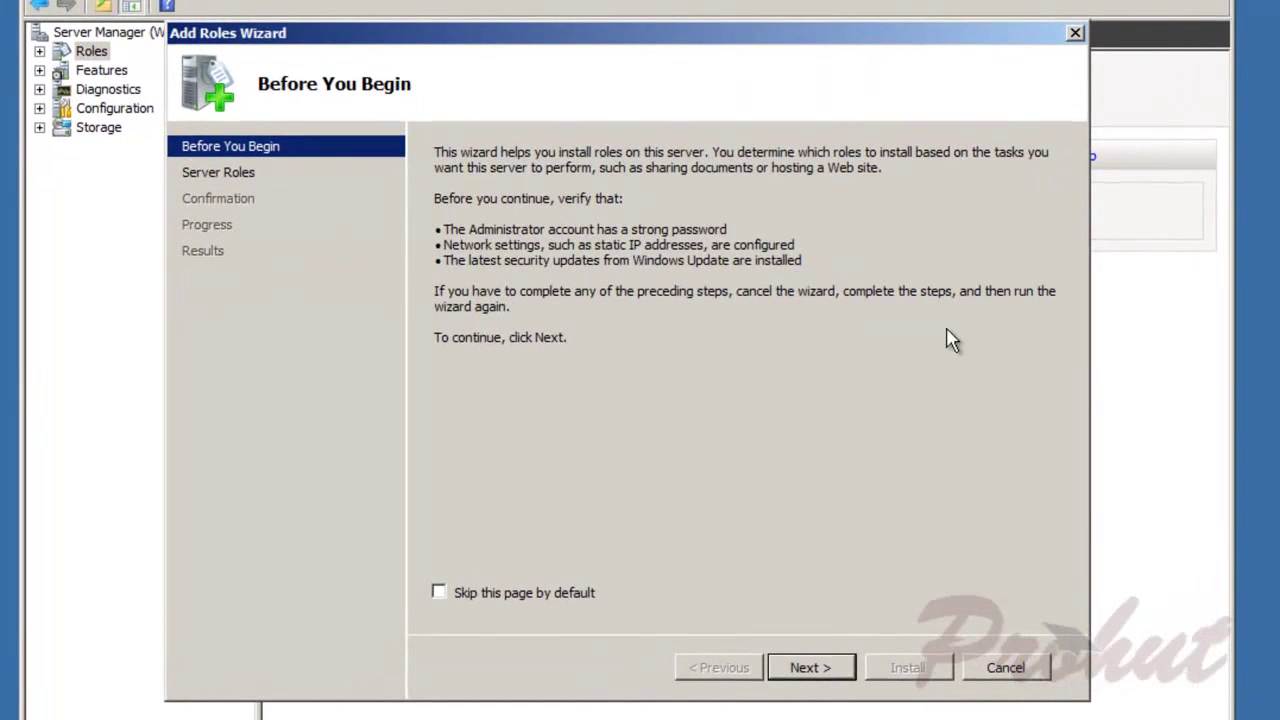
click(808, 670)
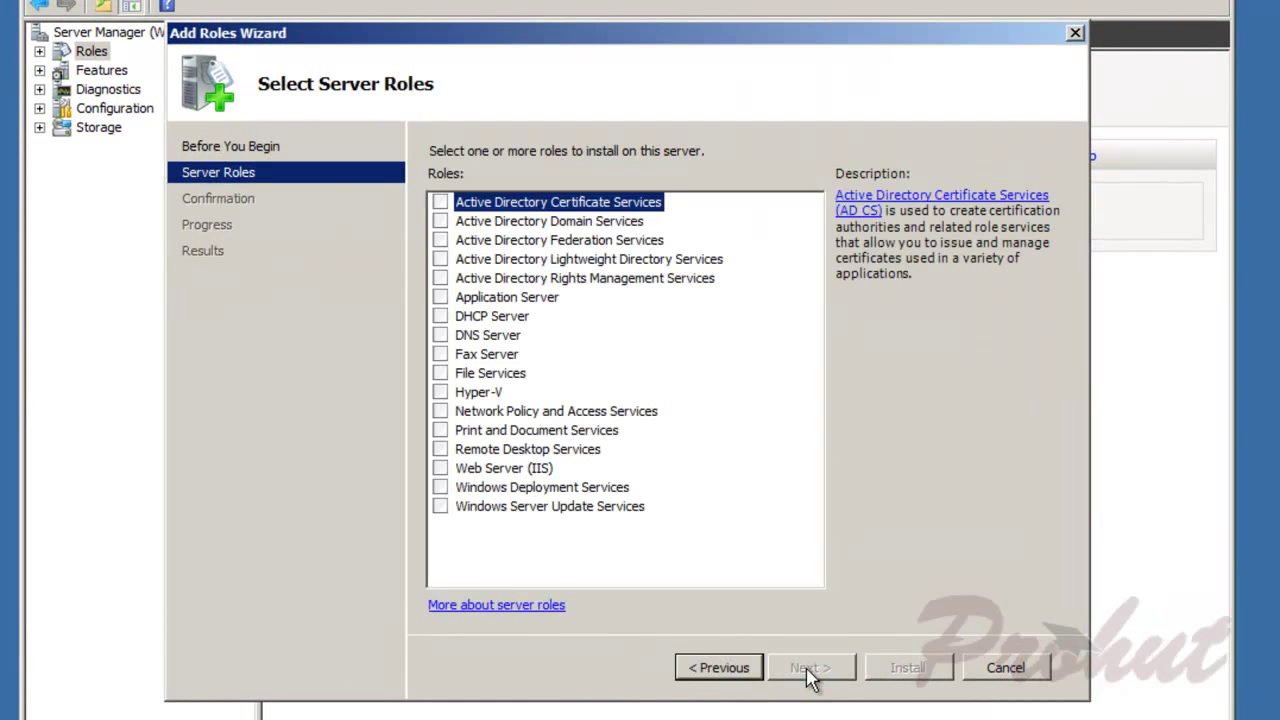
click(441, 510)
click(441, 510)
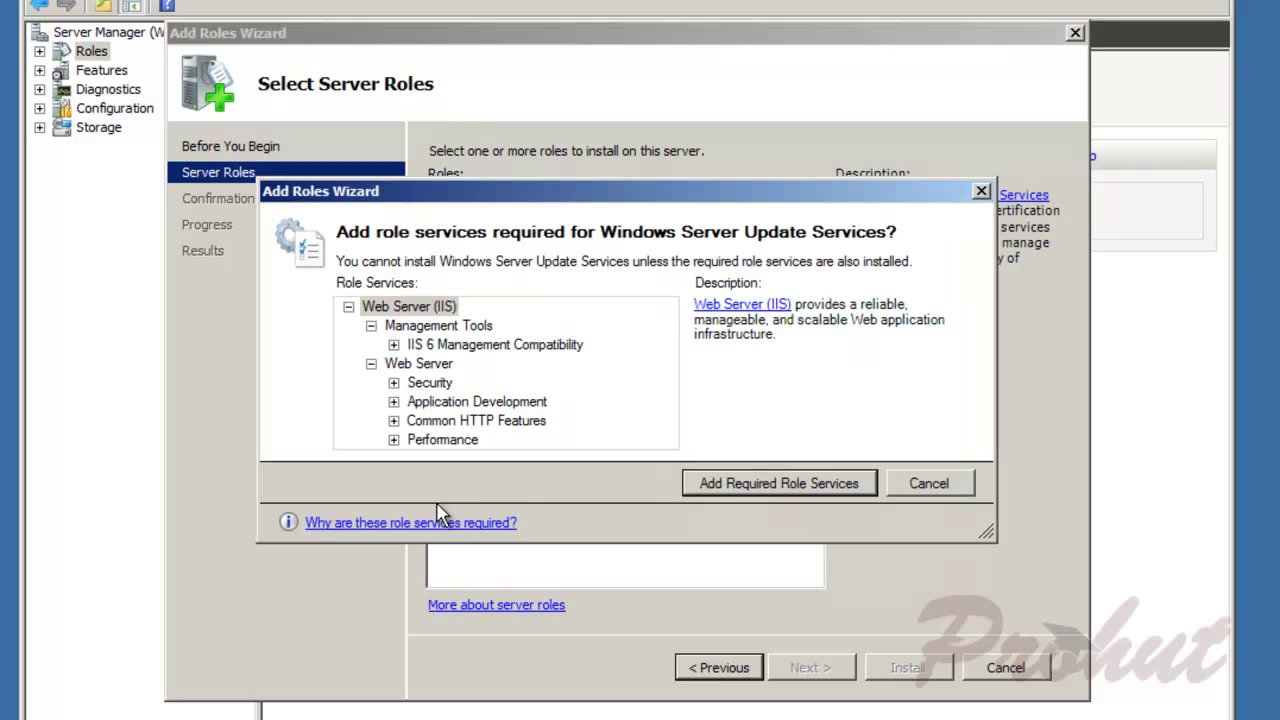
click(753, 486)
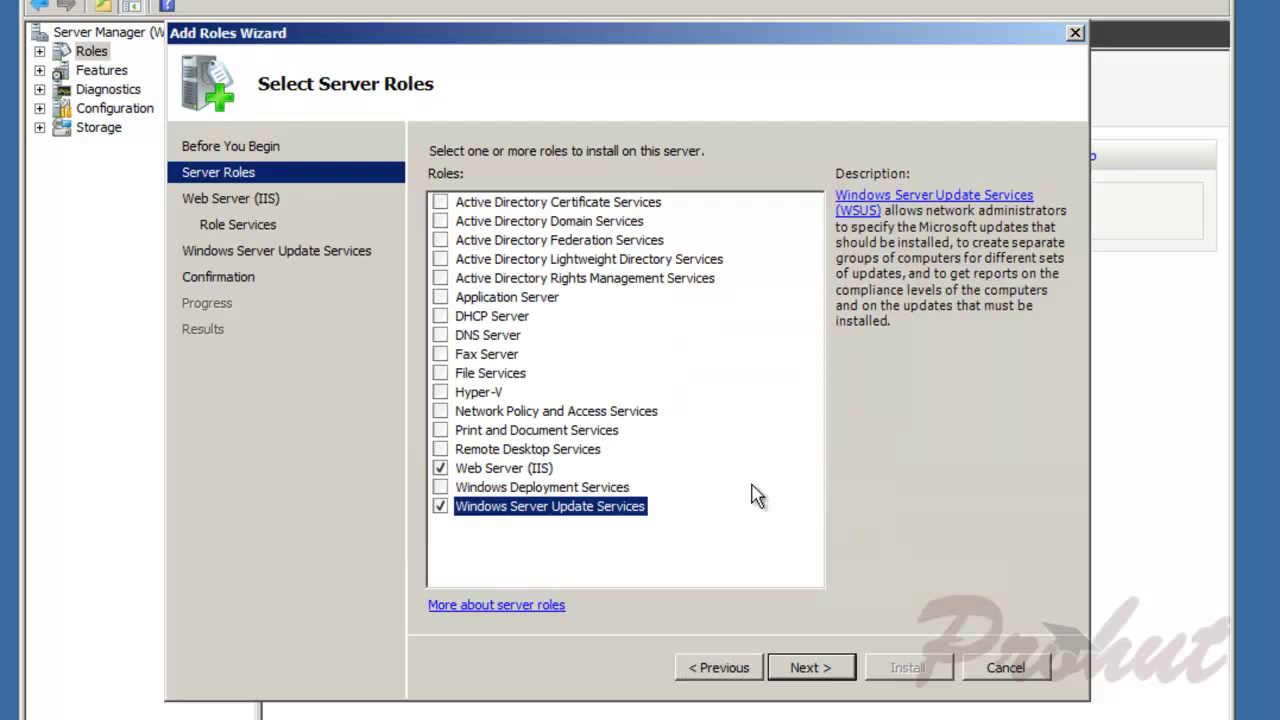
- Keep the preselected Web Server (IIS) role services and start installing the chosen roles
click(811, 680)
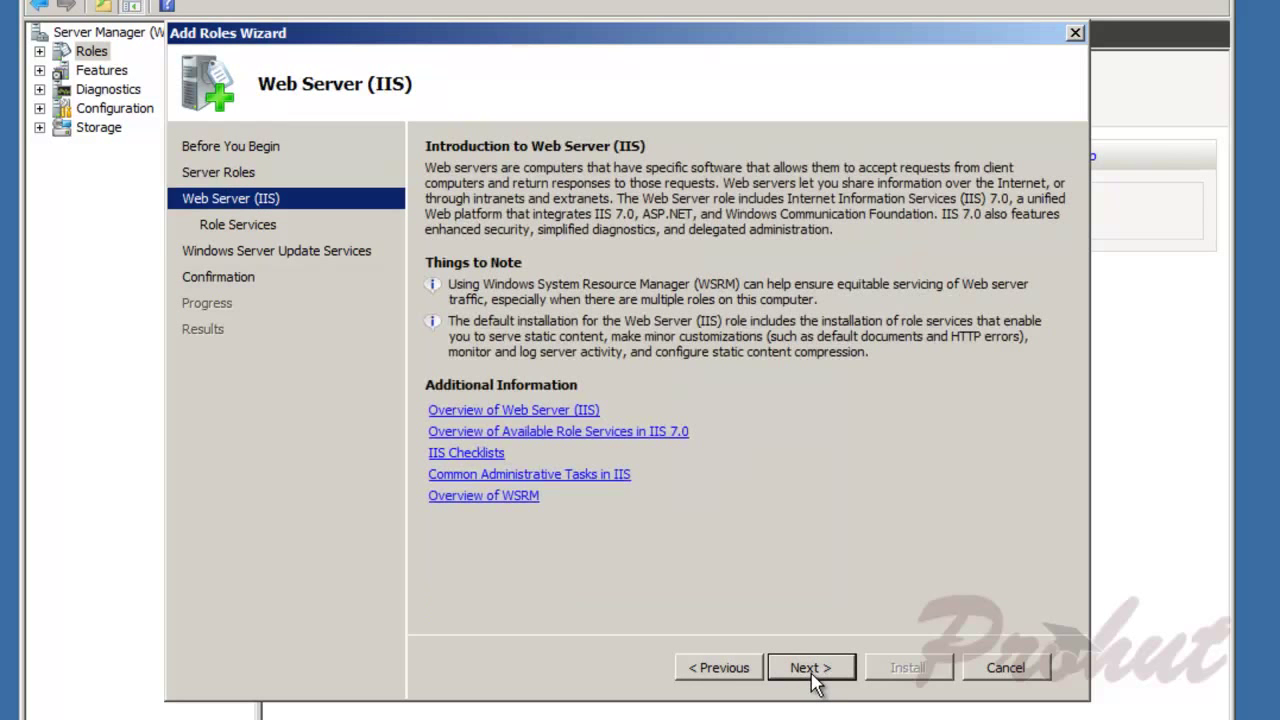
click(815, 680)
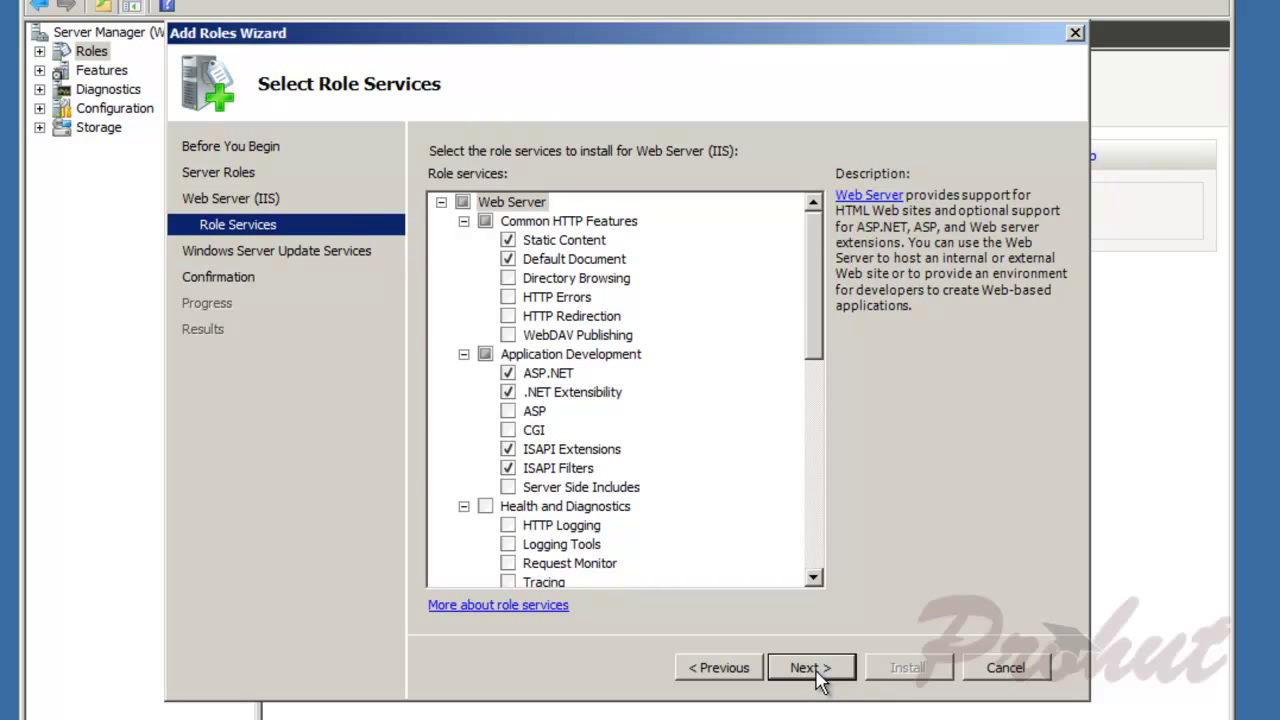
click(818, 678)
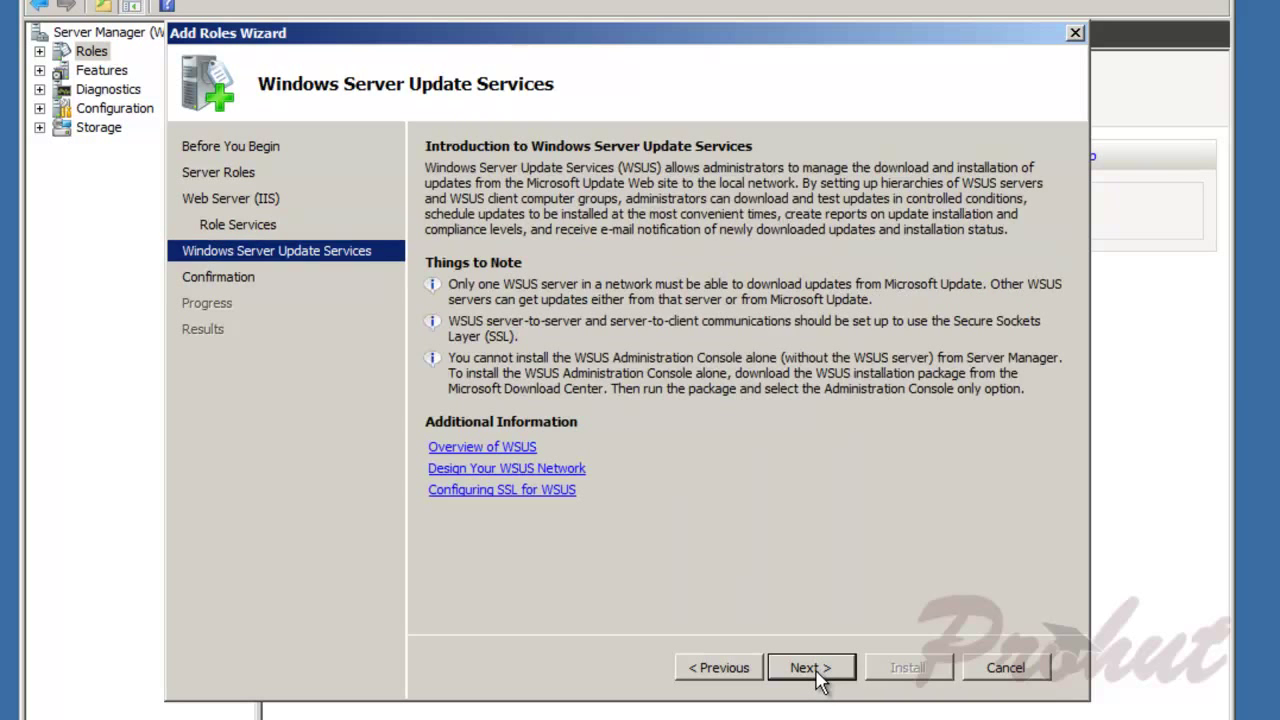
click(818, 678)
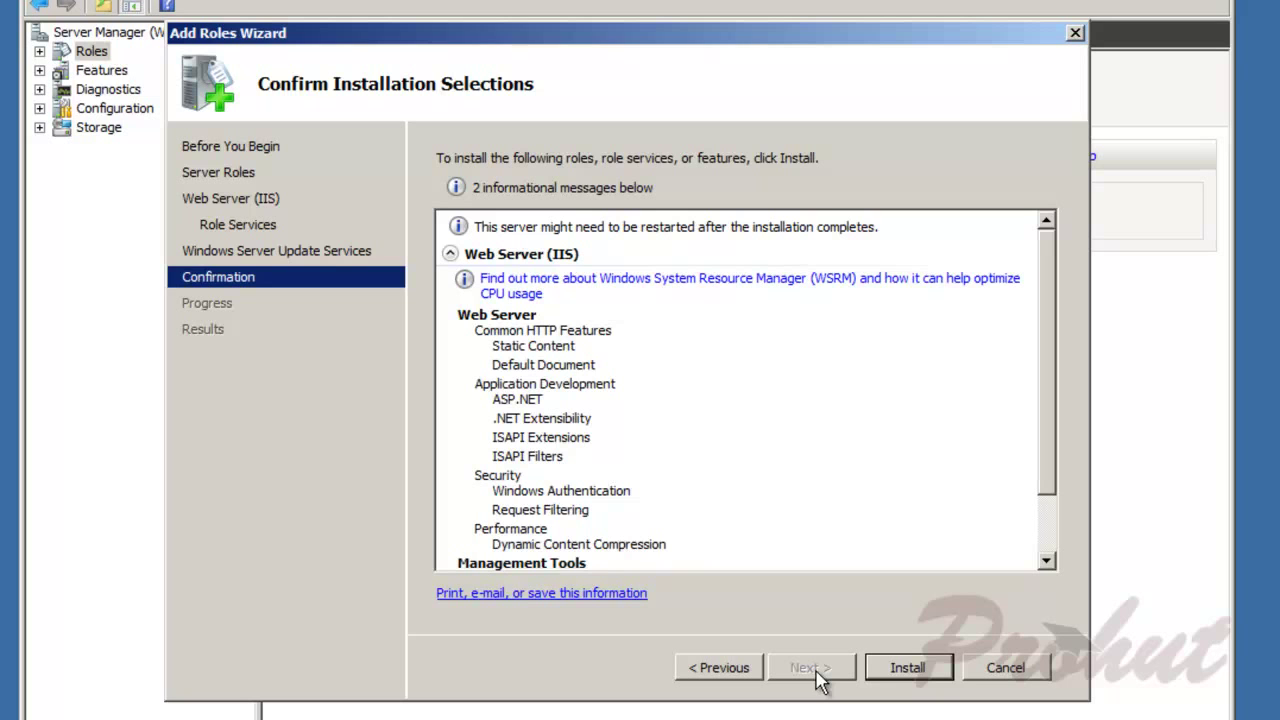
click(910, 668)
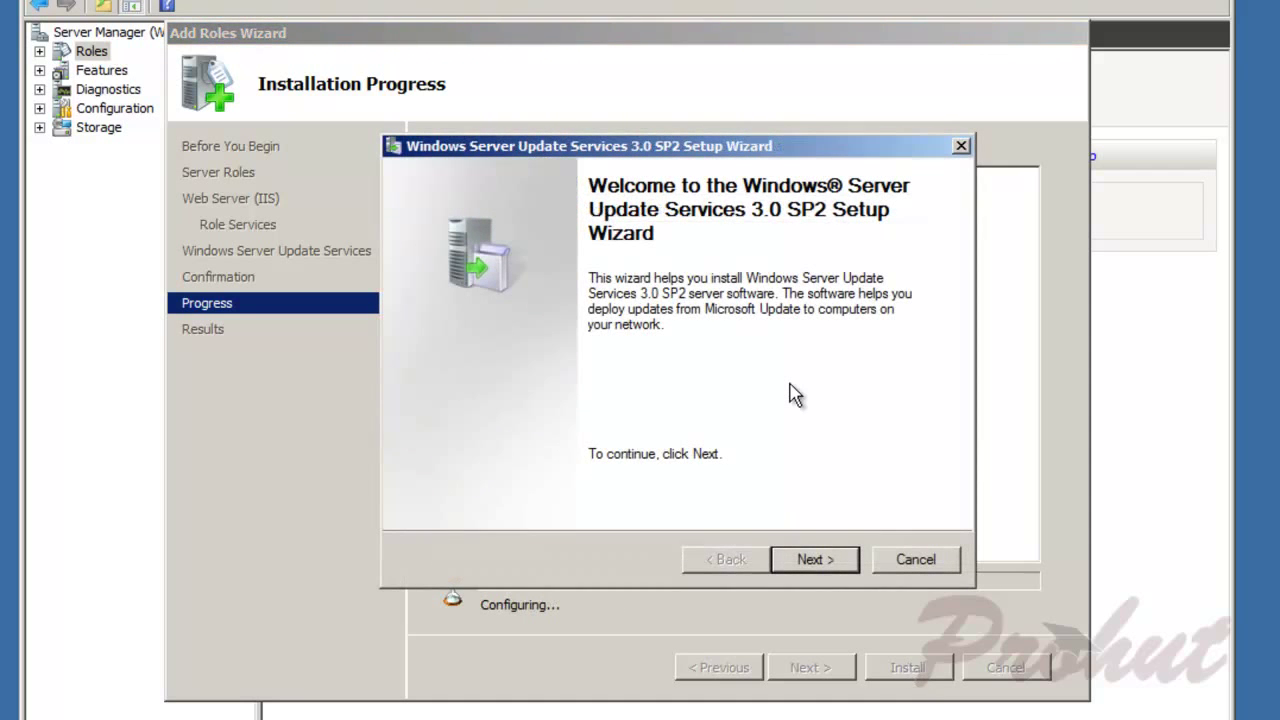
- Accept the license agreement of Windows Server Update Services 3.0 SP2 and continue past the required components page
click(821, 563)
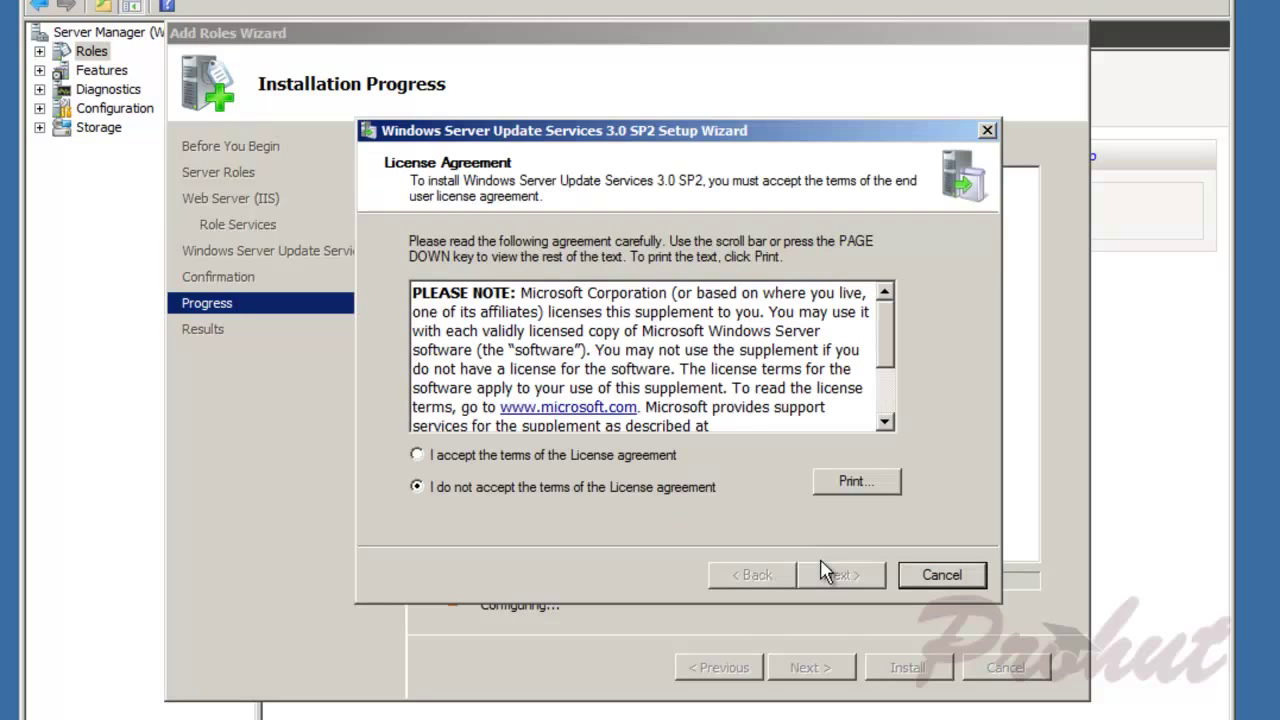
click(627, 457)
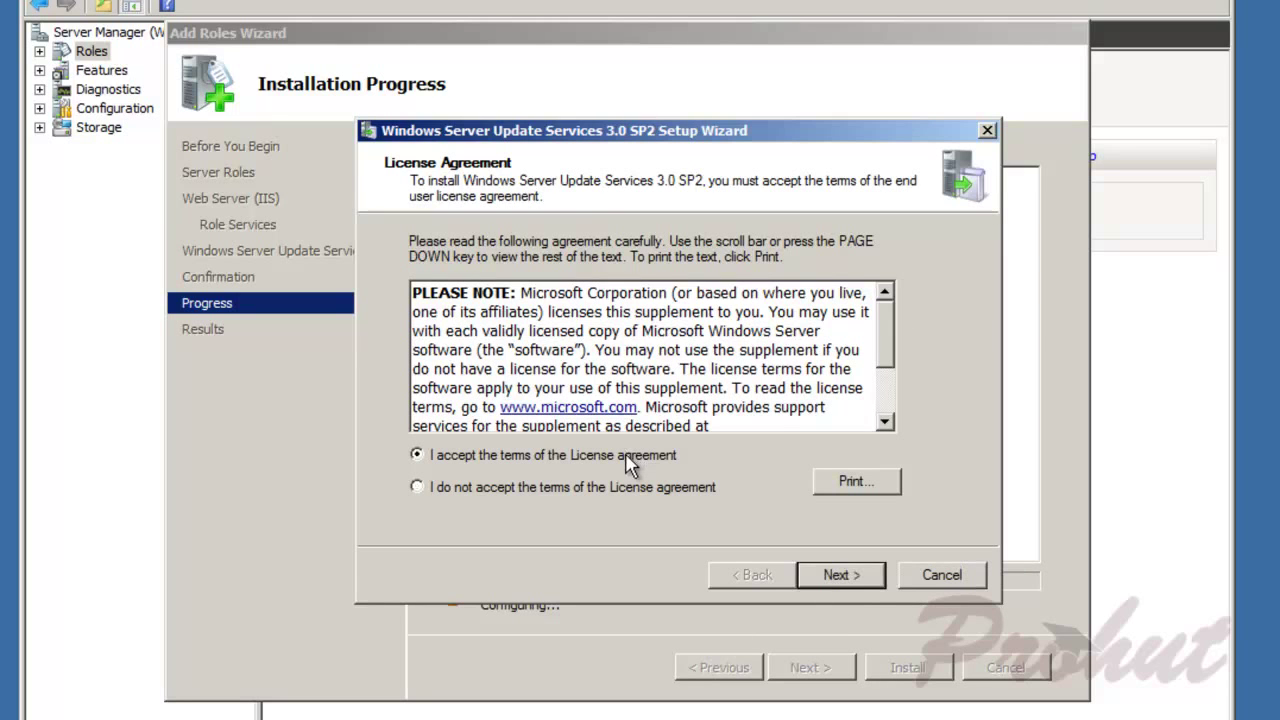
click(860, 586)
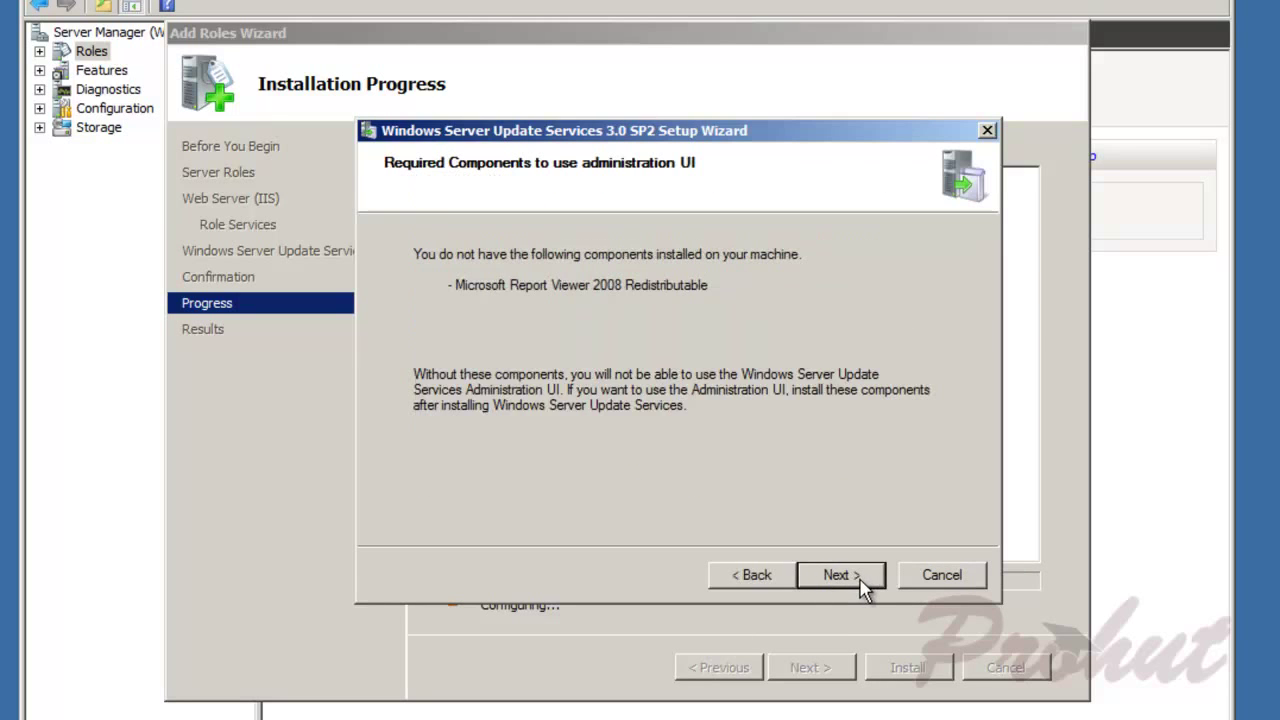
click(838, 576)
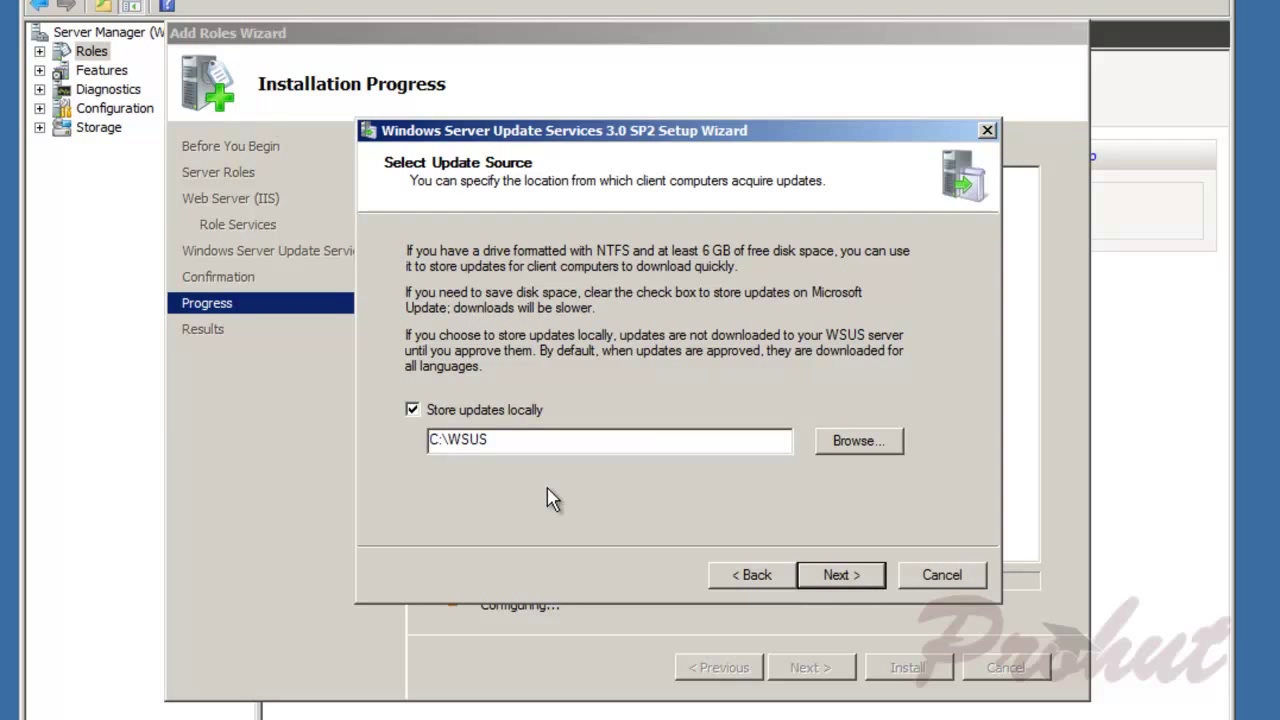
- Install WSUS with updates and the Windows Internal Database in C:\WSUS, using the existing IIS Default Web site, and finish the setup
click(855, 582)
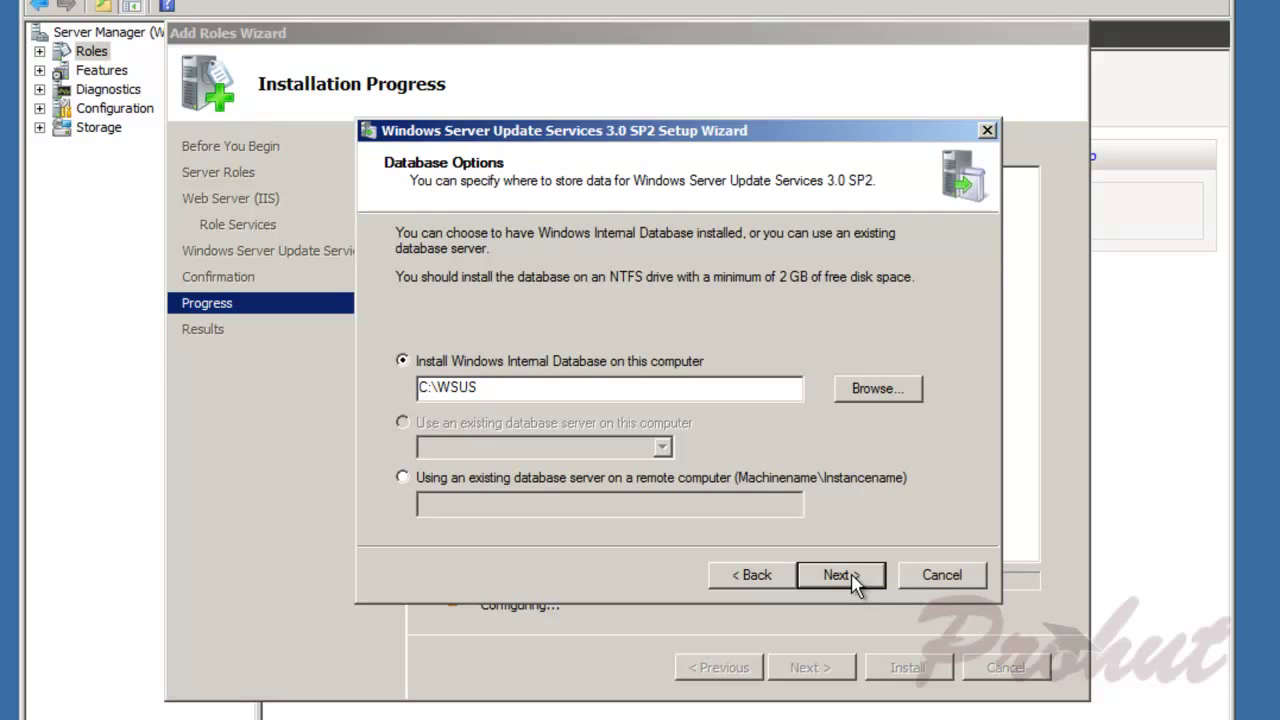
click(852, 578)
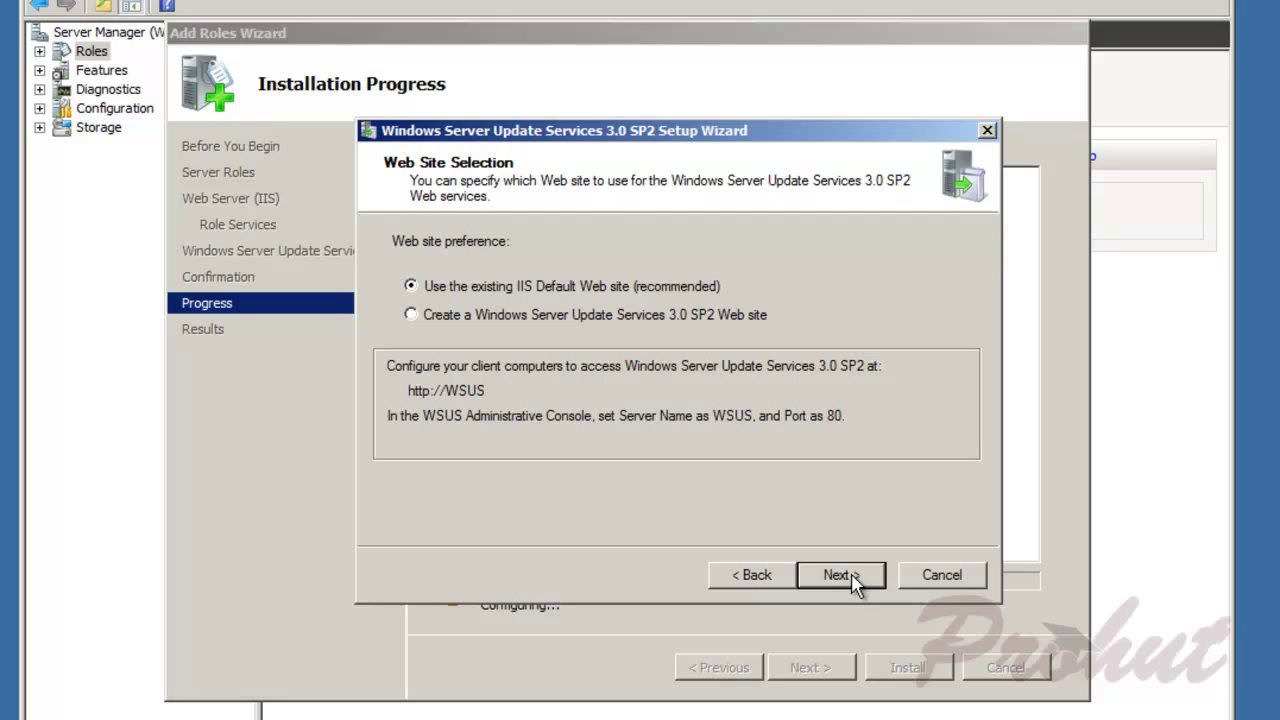
click(852, 580)
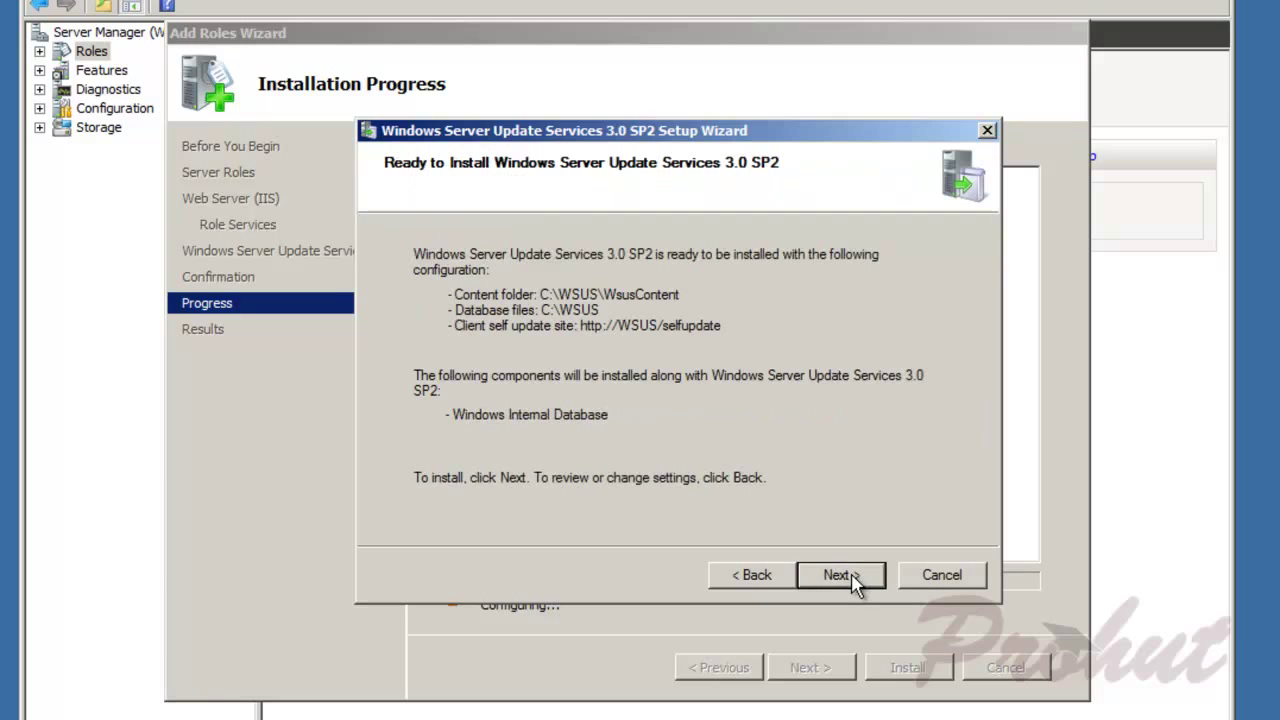
click(852, 580)
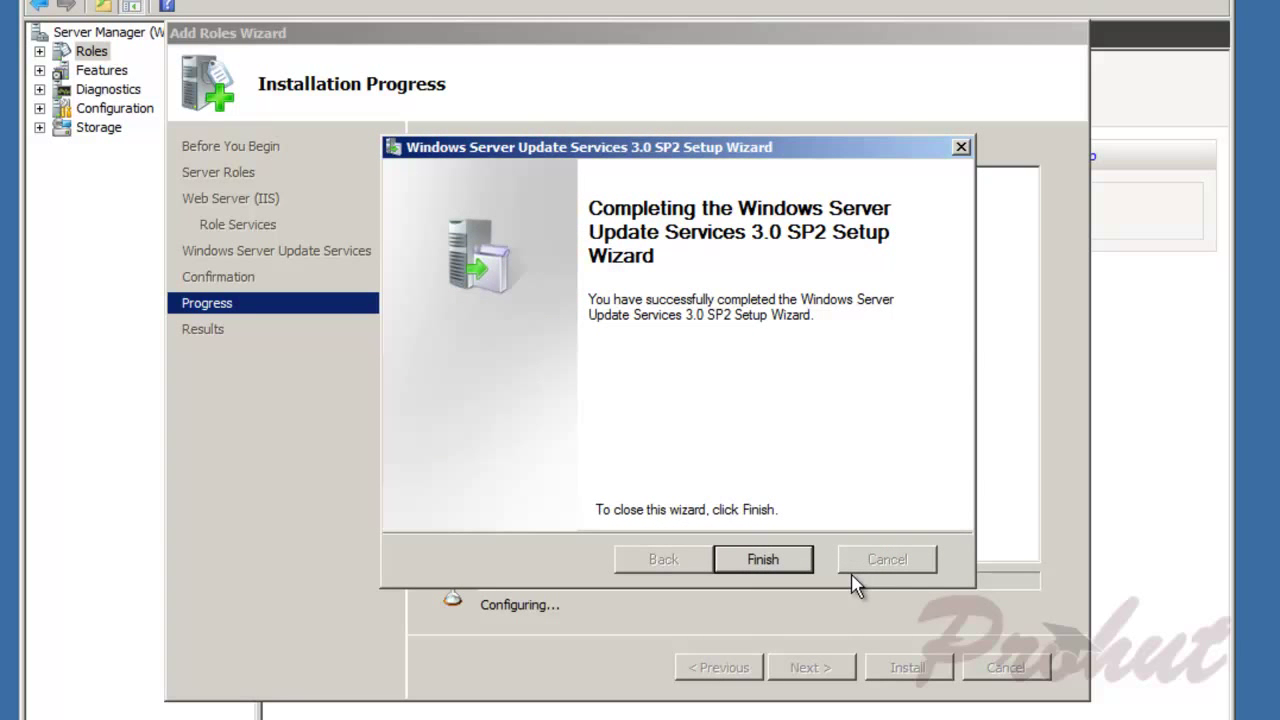
click(800, 568)
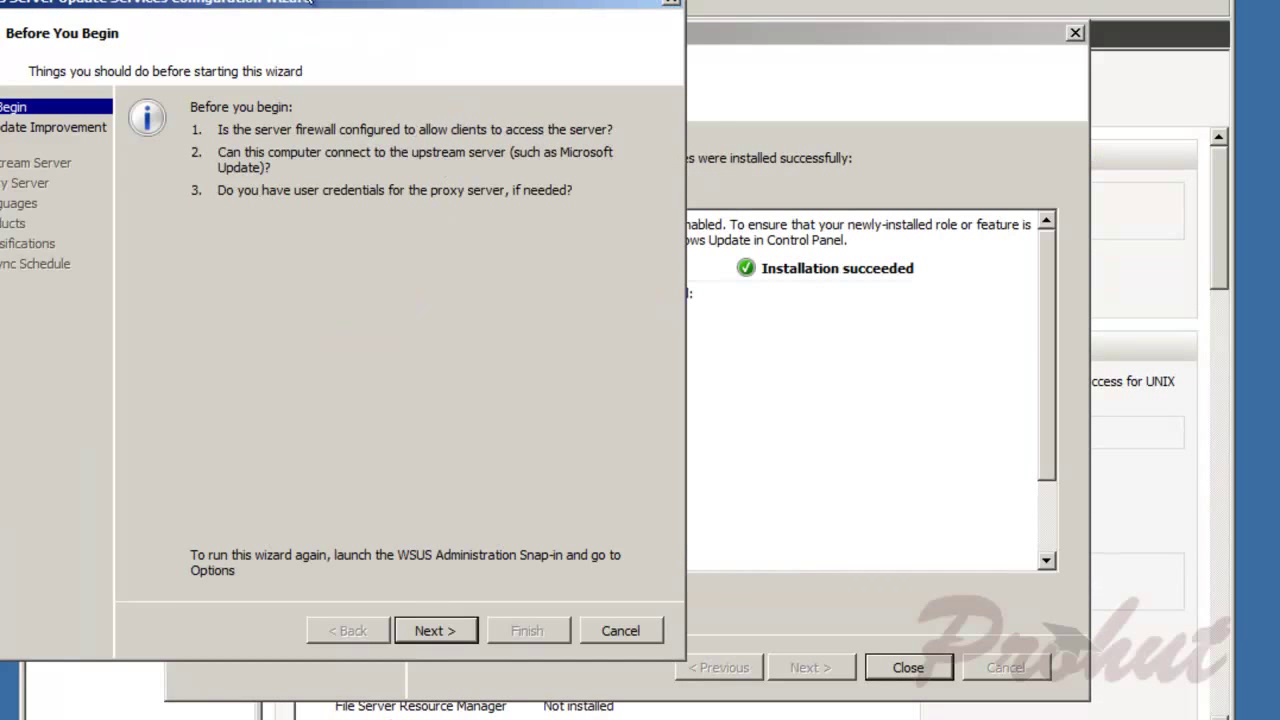
- Bring the WSUS Configuration Wizard fully into view and complete its Microsoft Update Improvement Program page
drag(310, 4, 660, 50)
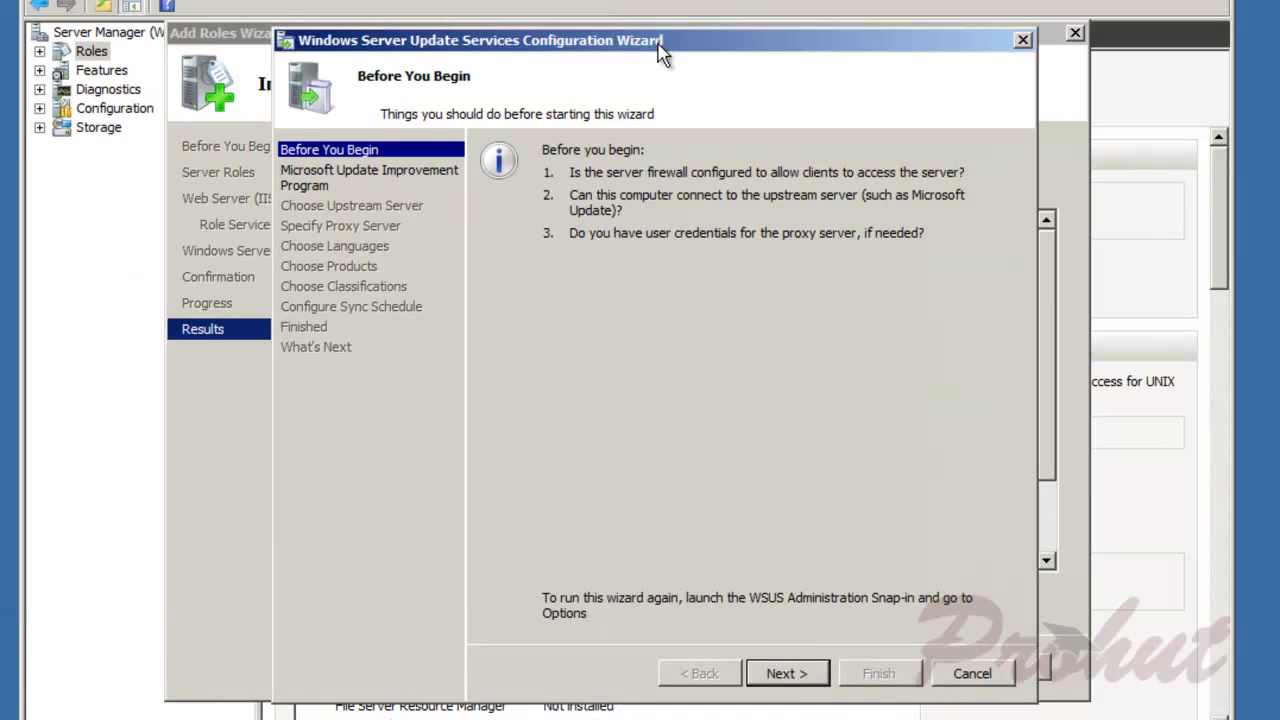
click(786, 674)
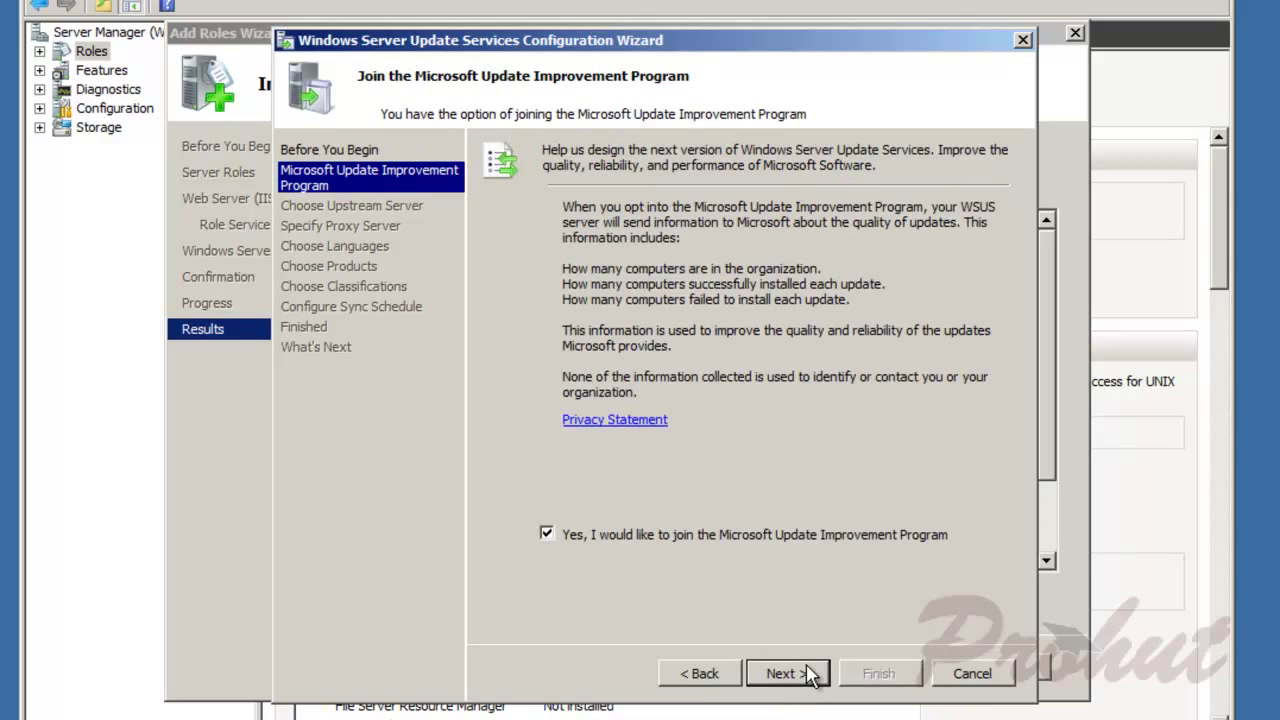
click(546, 534)
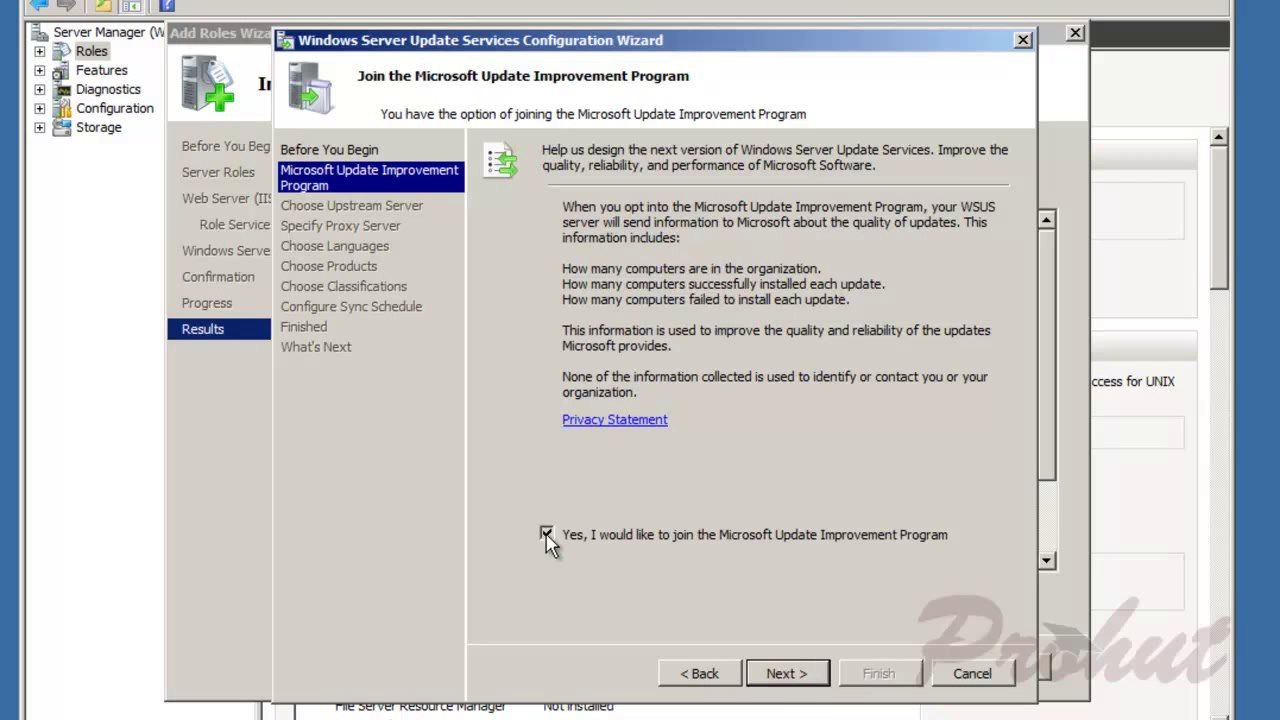
click(786, 674)
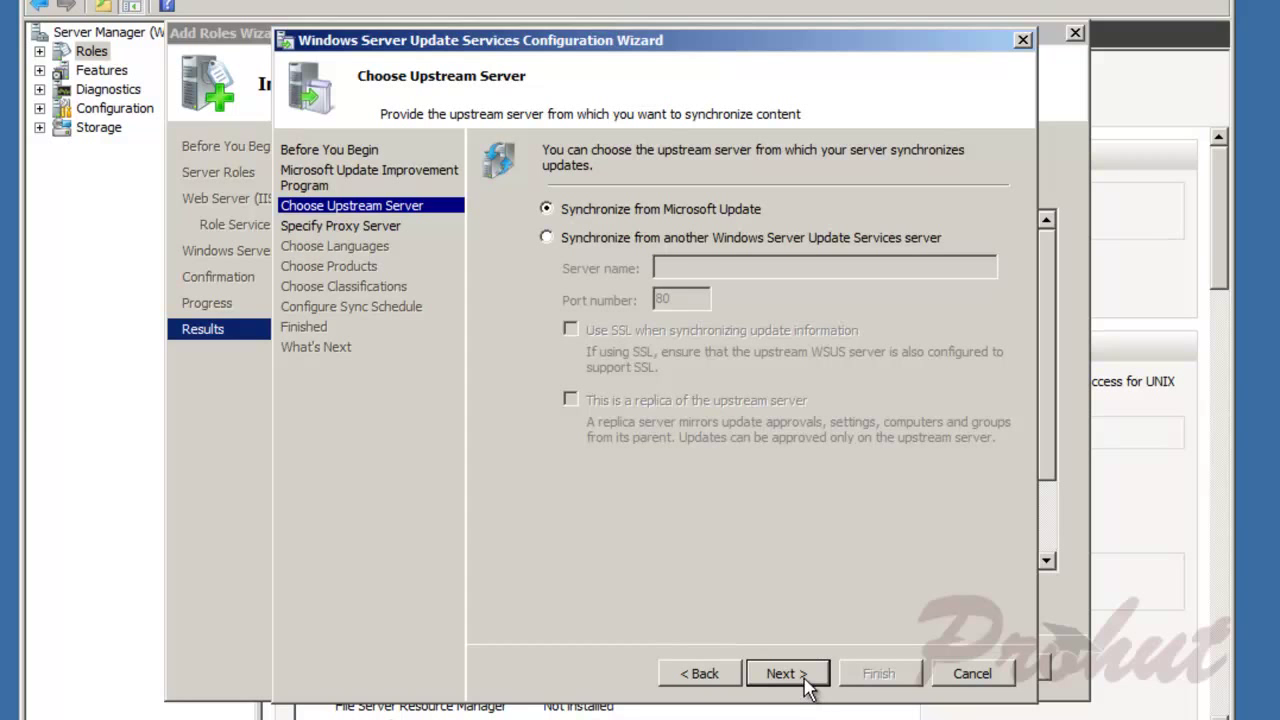
- Connect directly to Microsoft Update as the upstream server without a proxy, and keep English as the only update language
click(806, 680)
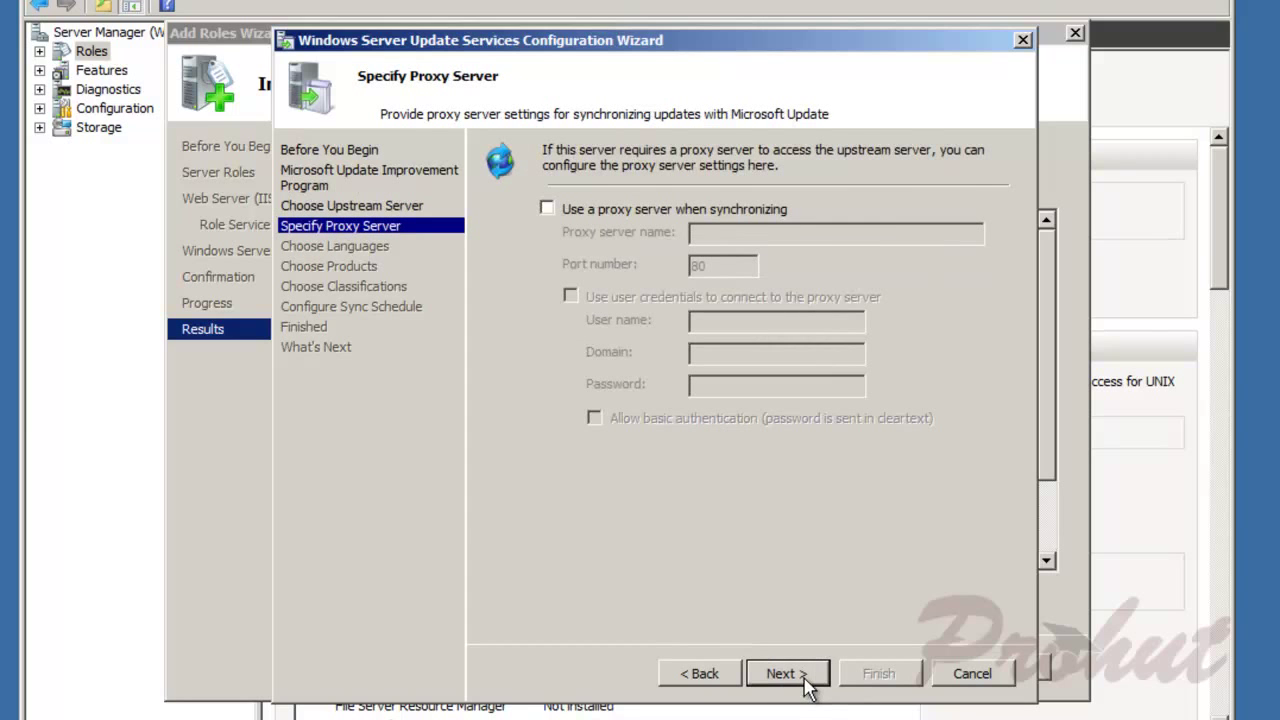
click(806, 680)
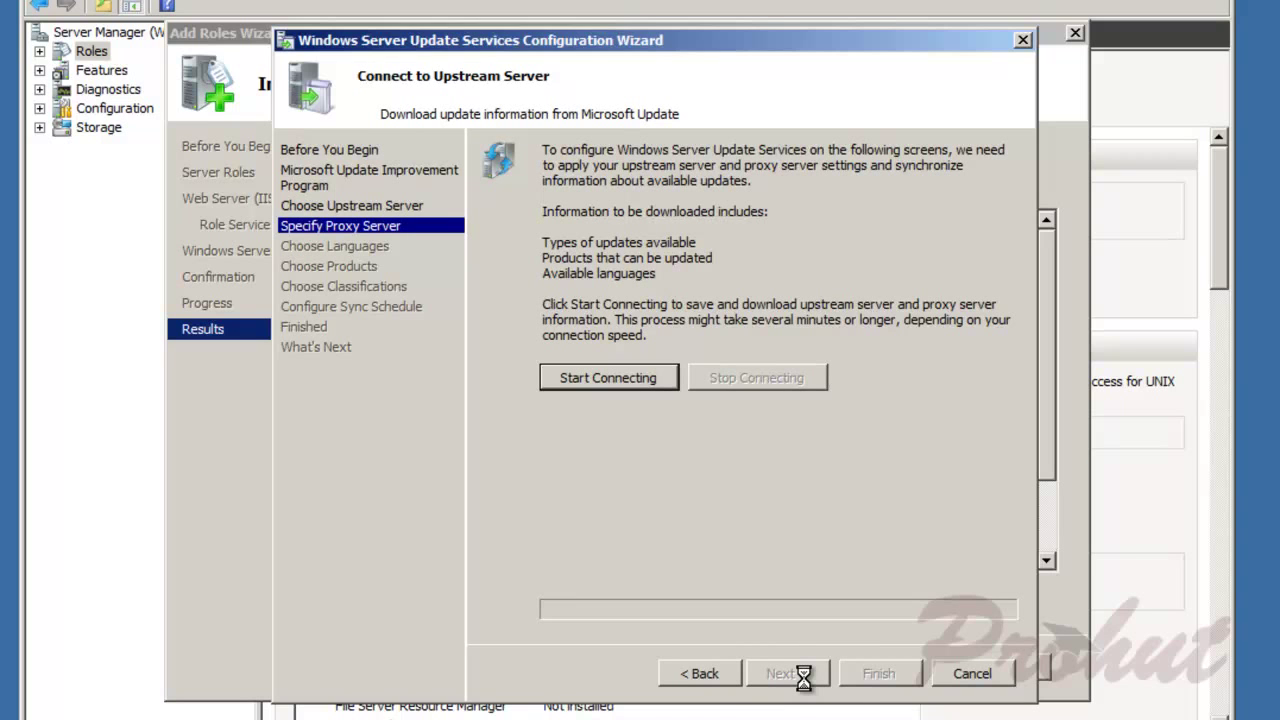
click(630, 388)
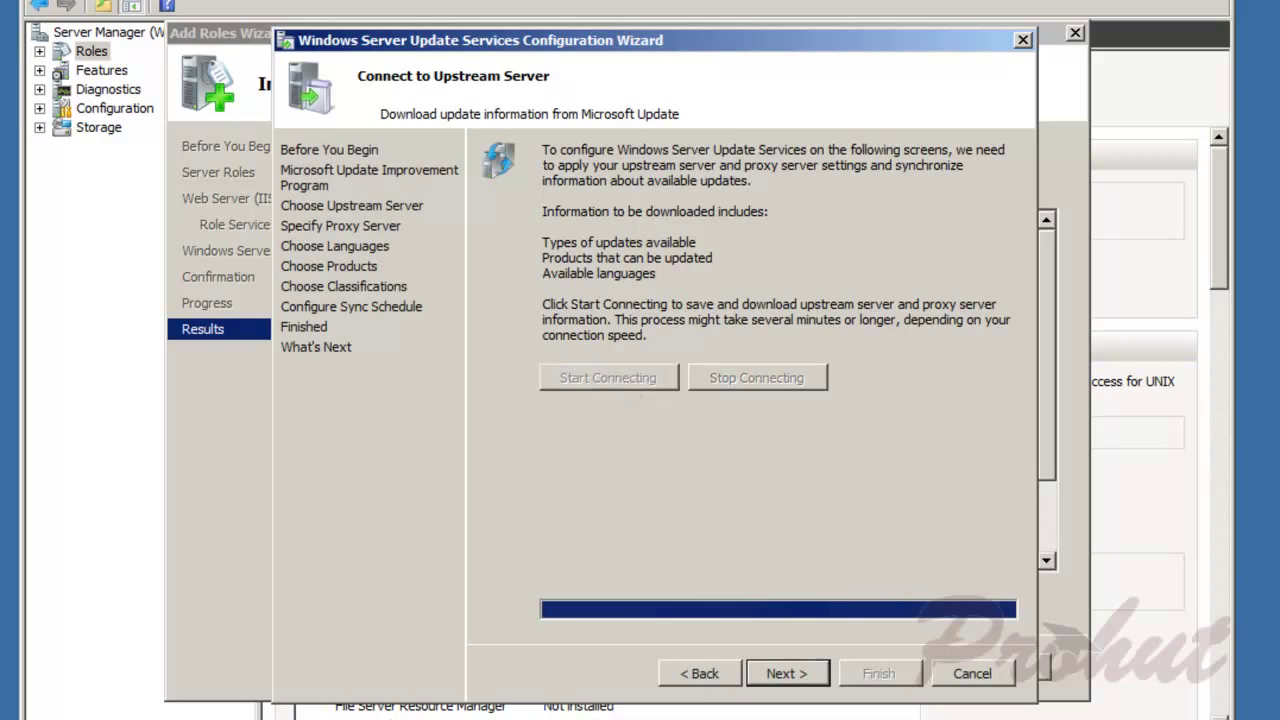
click(778, 676)
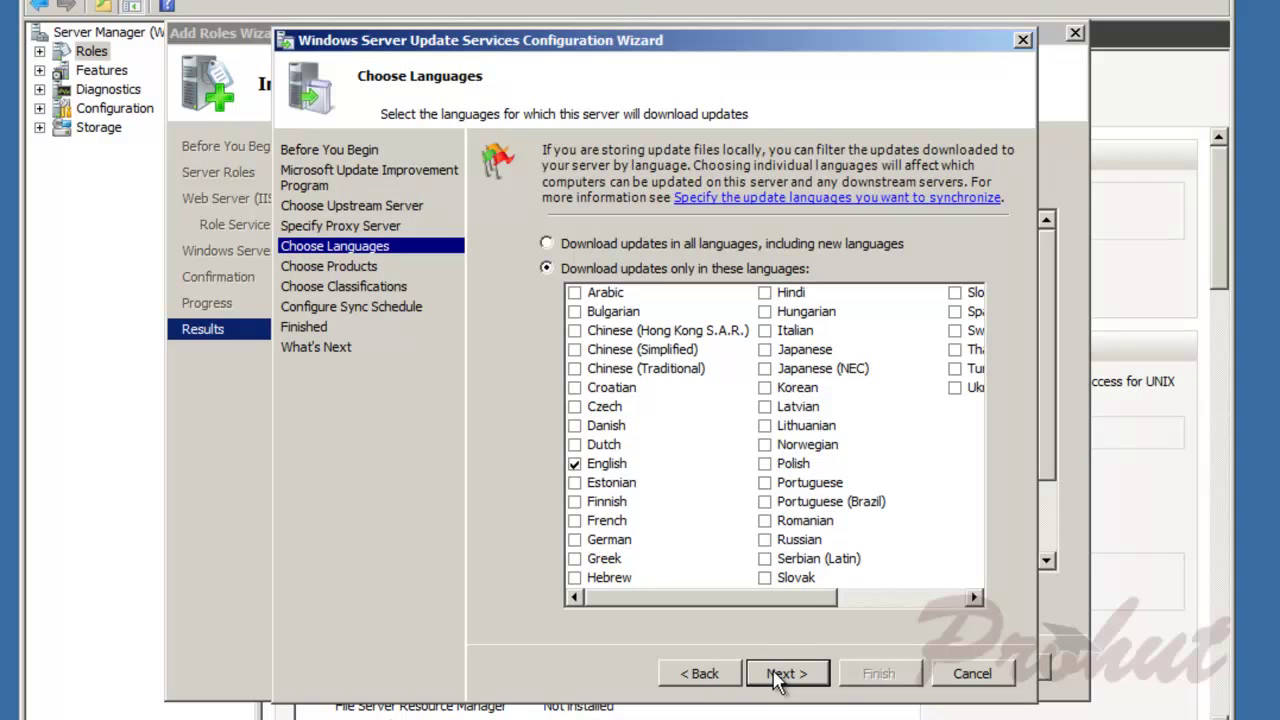
click(777, 677)
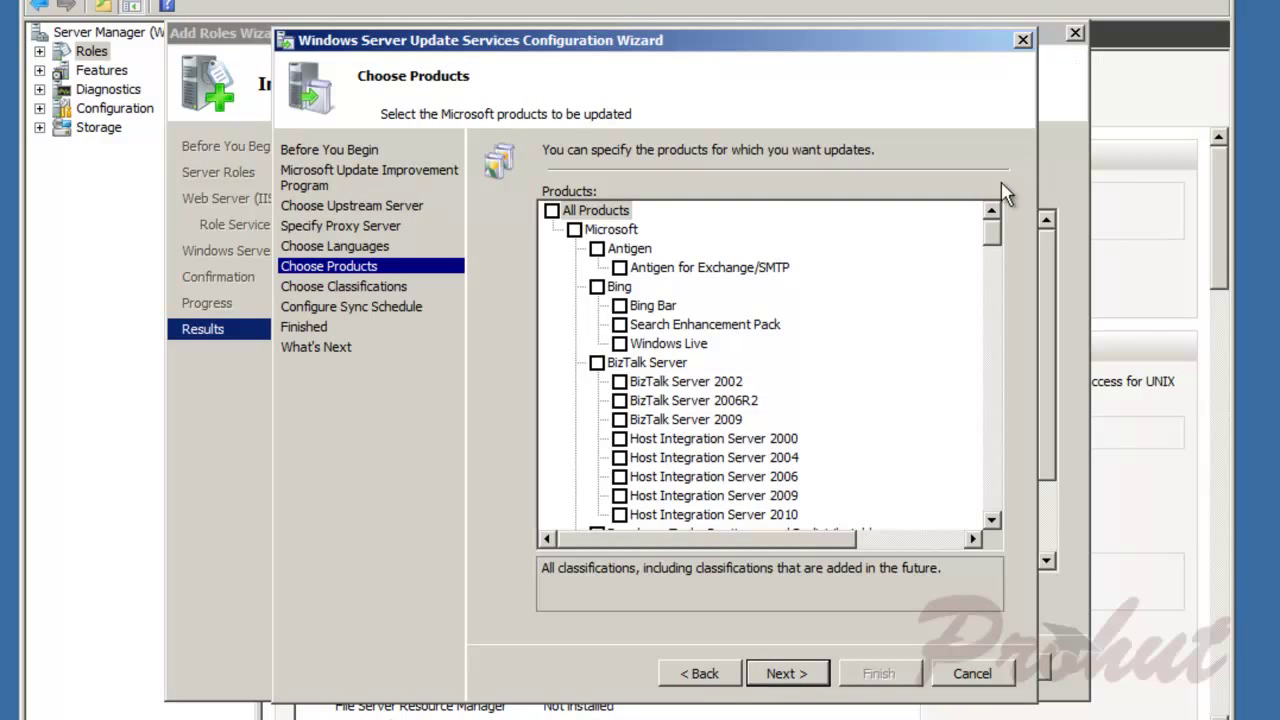
- Deselect all Windows XP and Windows Vista entries and Windows Ultimate Extras from the products to update
drag(992, 232, 995, 540)
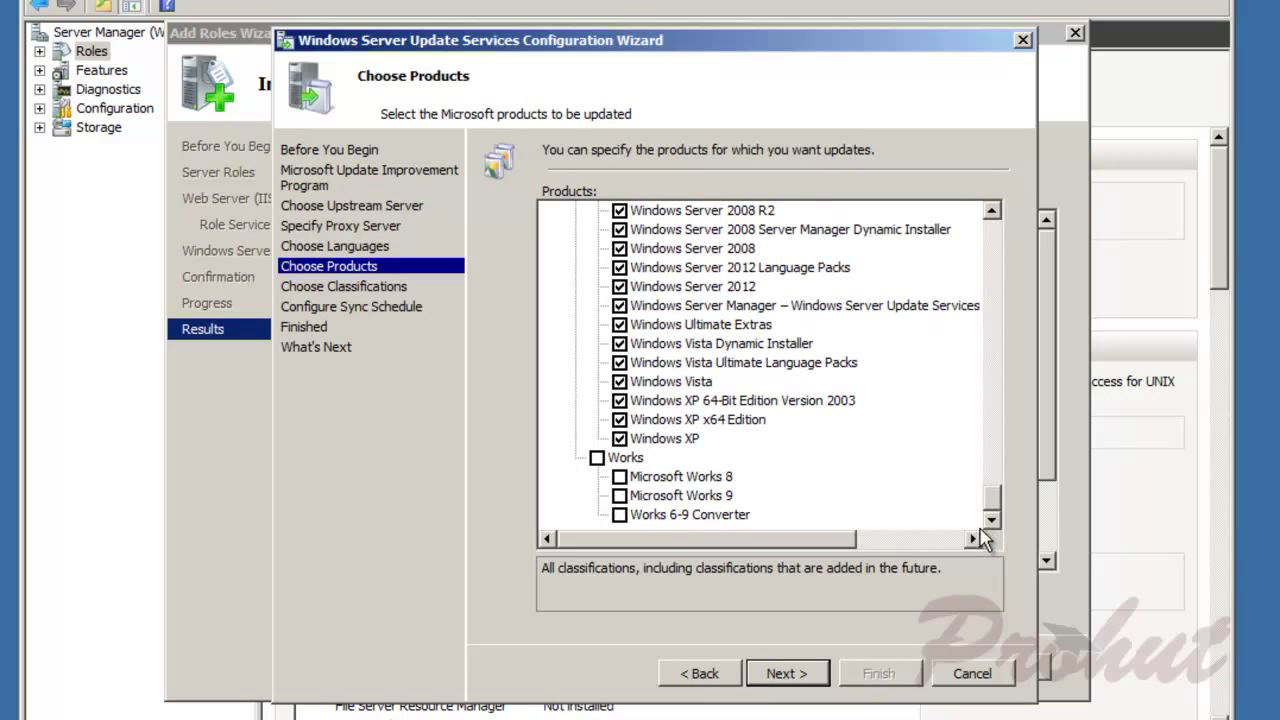
click(620, 438)
click(620, 419)
click(620, 400)
click(620, 381)
click(620, 362)
click(620, 343)
scroll(622, 364, up, 3)
scroll(622, 364, down, 1)
click(620, 438)
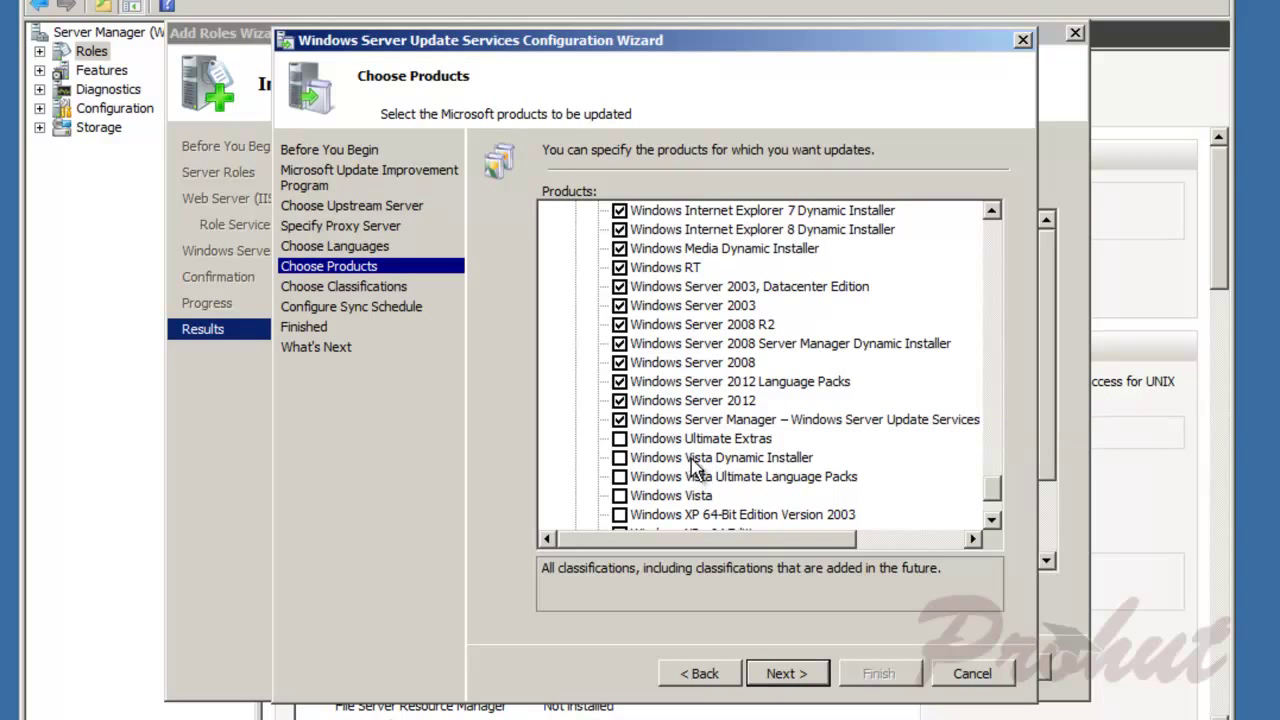
- Deselect Windows Server 2012, its language packs, Windows Server 2003 Datacenter Edition, Windows RT and Windows Media Dynamic Installer from the products
click(620, 401)
click(620, 382)
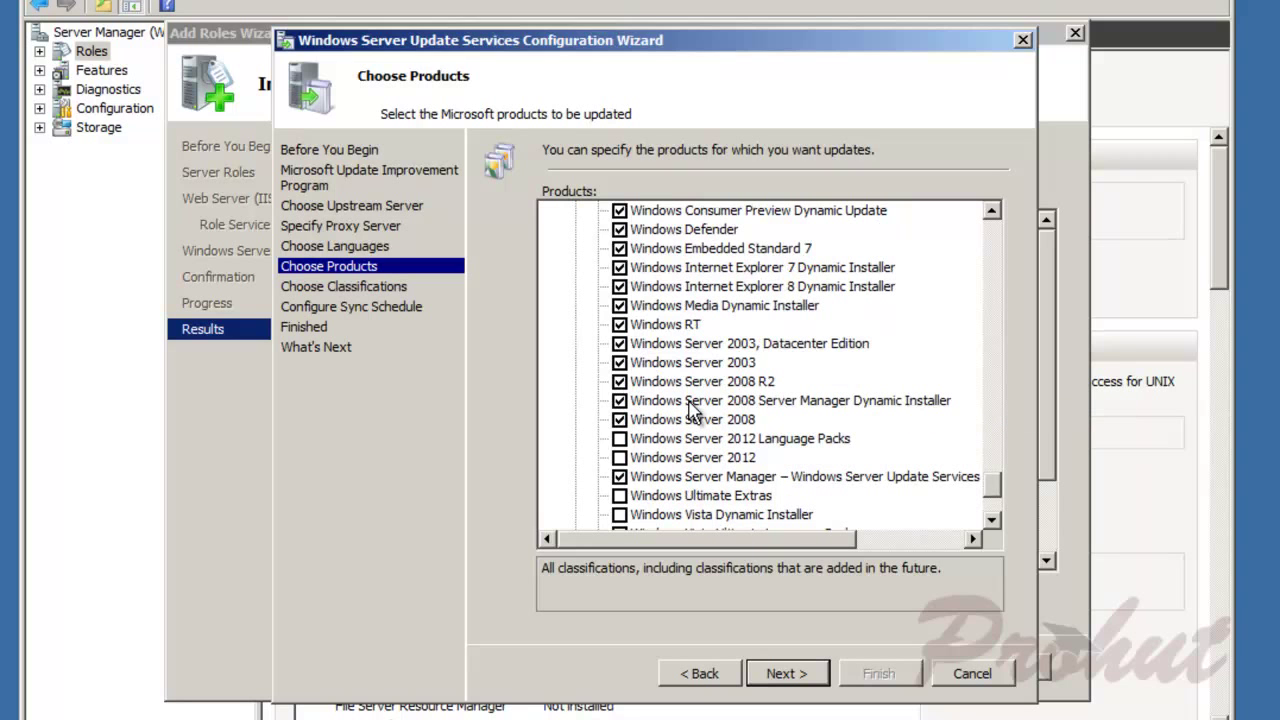
click(619, 326)
click(620, 287)
click(620, 287)
- Deselect Windows 8, its language packs and language interface packs, Windows Consumer Preview Dynamic Update, Windows Defender and Windows Embedded Standard 7
scroll(648, 343, up, 1)
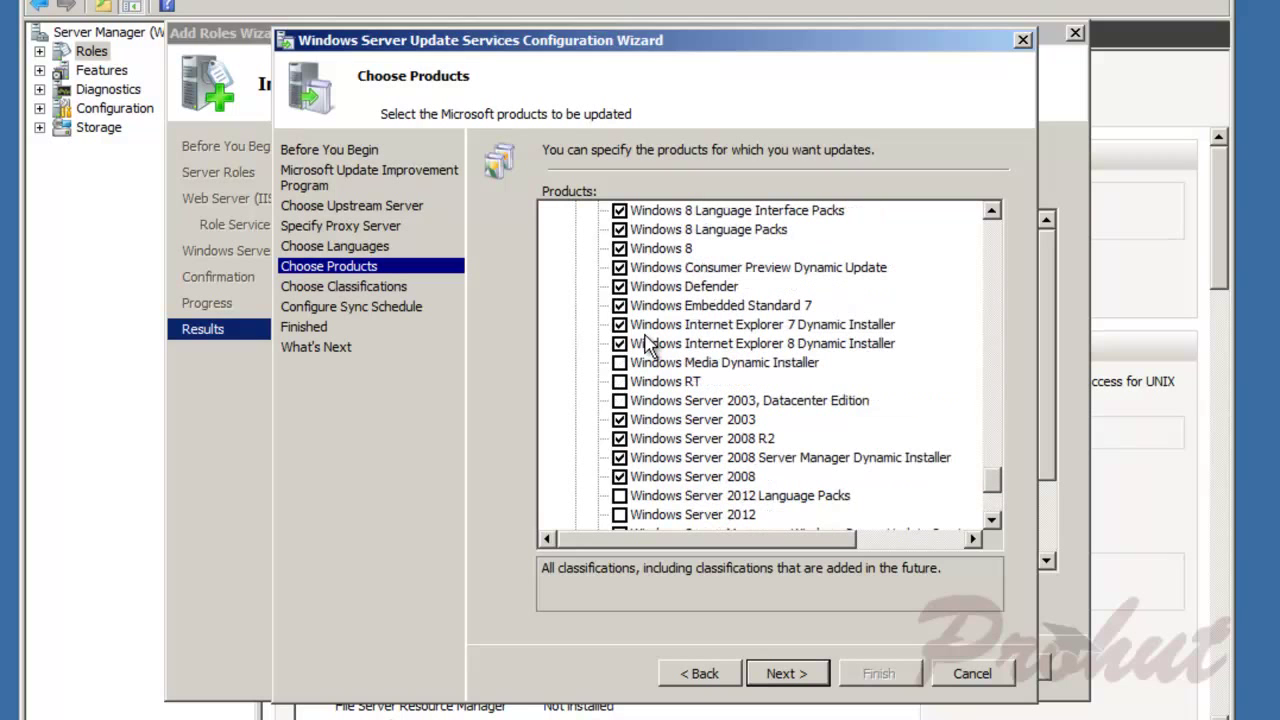
click(620, 249)
click(620, 230)
click(620, 211)
click(620, 268)
click(620, 287)
click(620, 306)
- Deselect Windows 2000, Internet Explorer 10 Spelling Dictionaries, EU Browser Choice Update-For Europe Only and Windows 8 IME Dictionary Updates
scroll(737, 388, up, 2)
scroll(740, 392, up, 1)
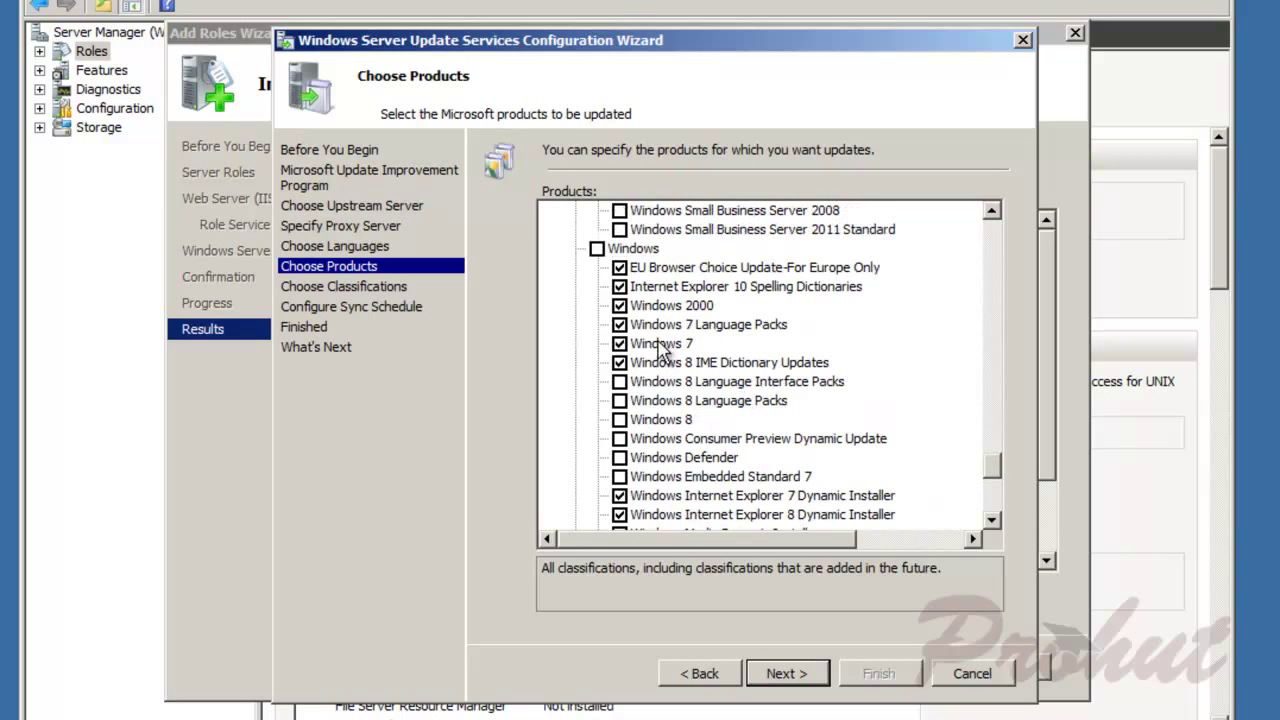
click(620, 306)
click(620, 287)
click(620, 268)
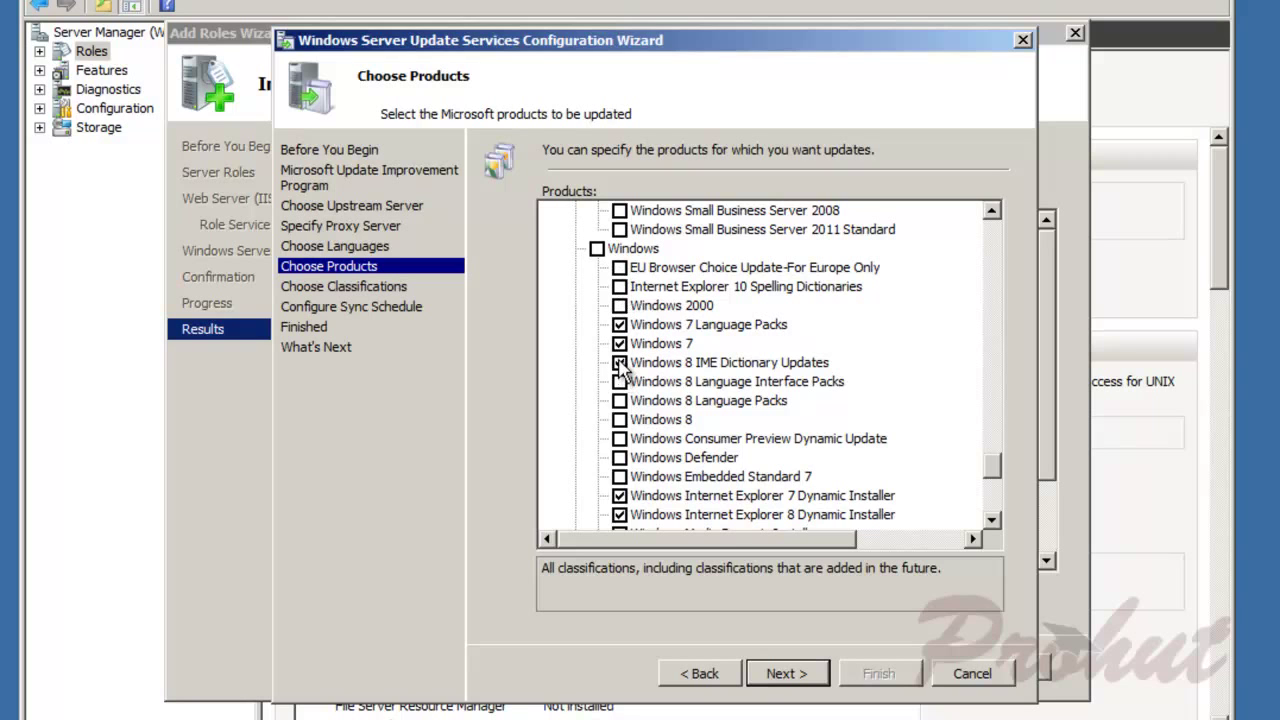
click(620, 363)
scroll(657, 397, up, 2)
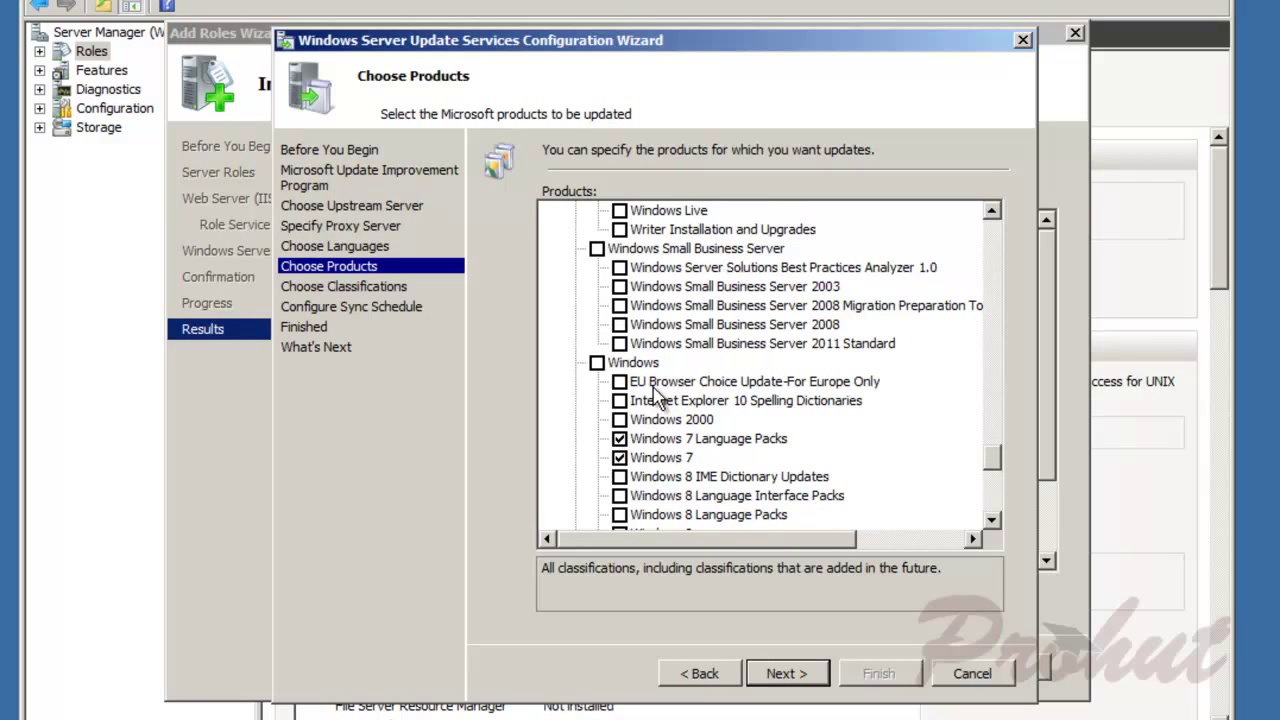
- Accept the selected products, keeping the Critical, Definition and Security Updates classifications and the manual synchronization schedule
key(Home)
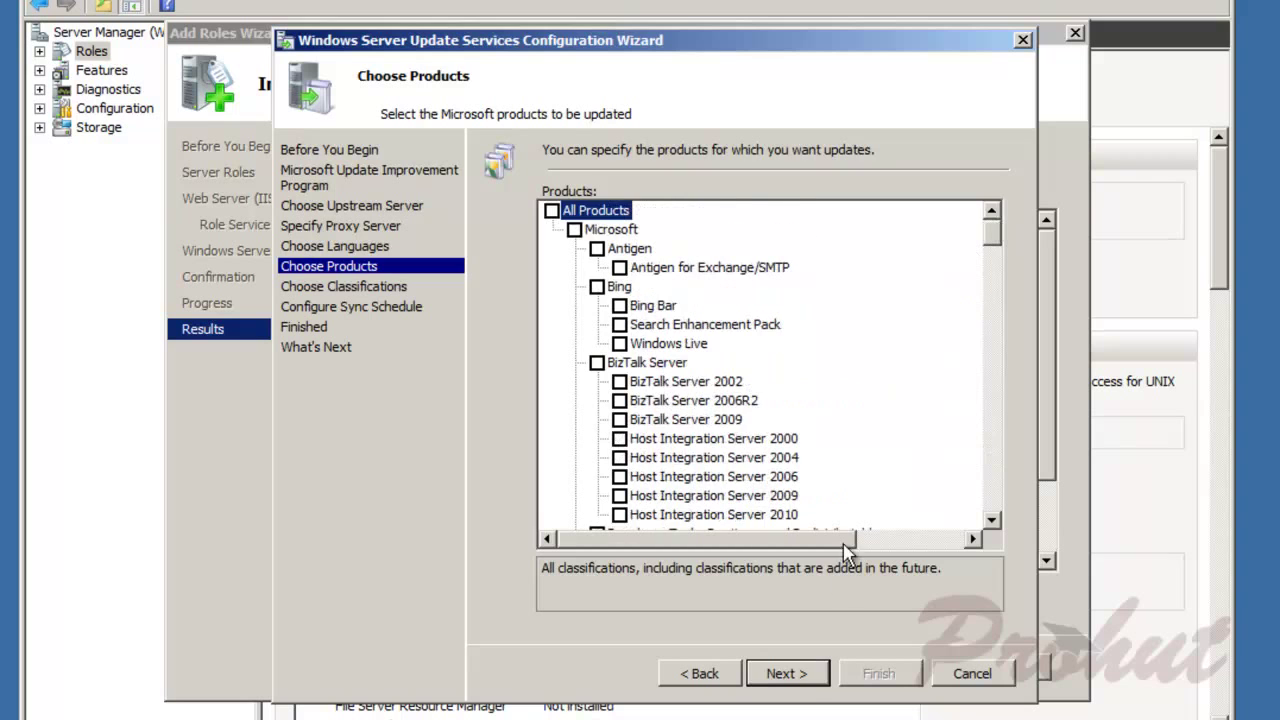
click(808, 676)
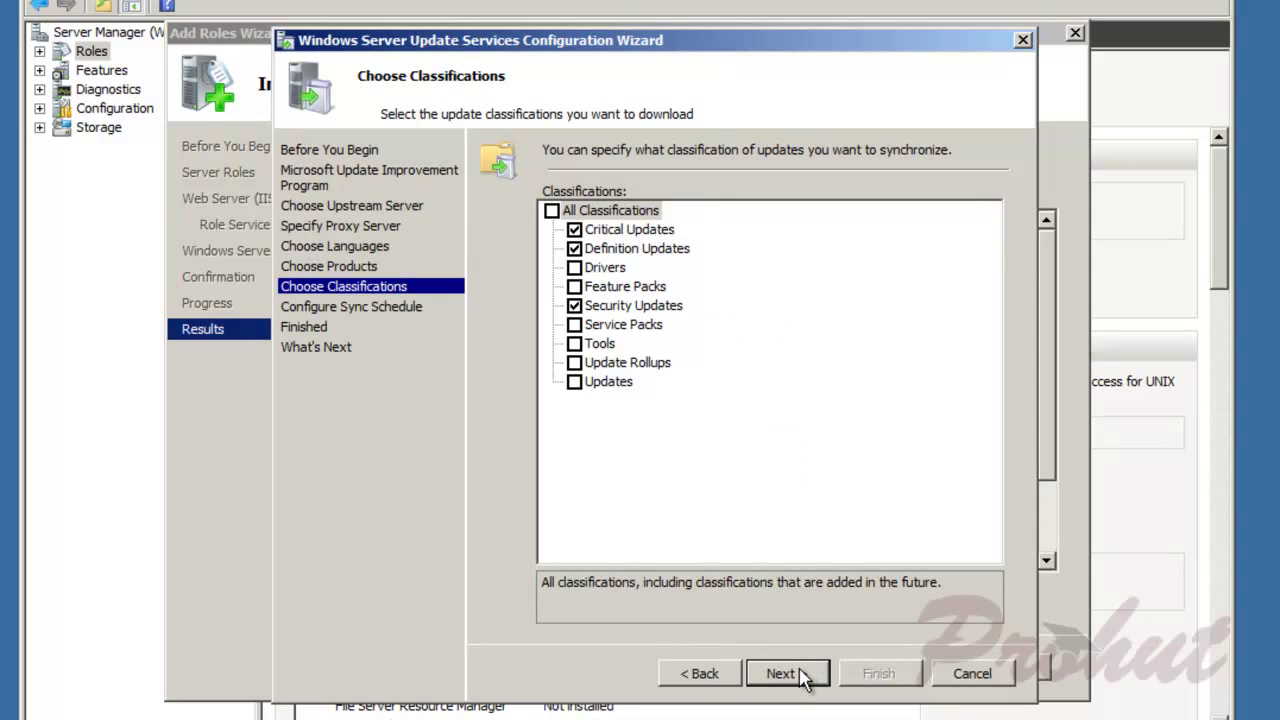
click(804, 677)
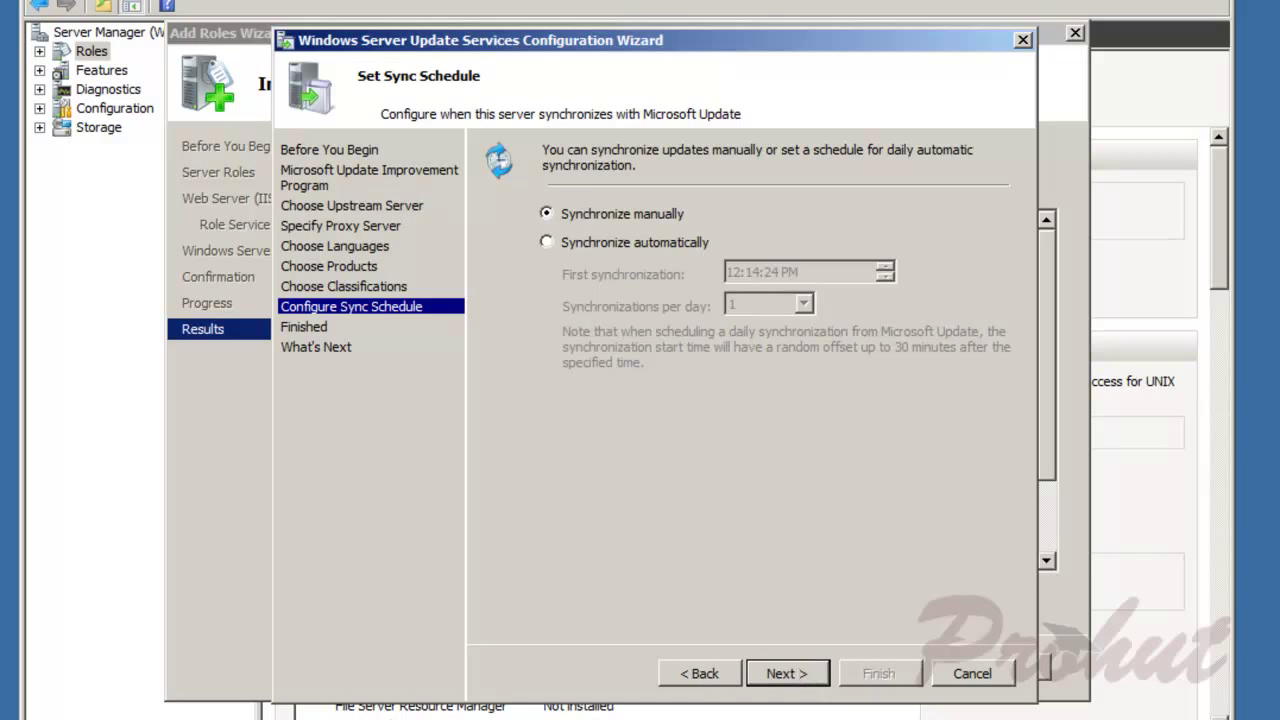
click(802, 680)
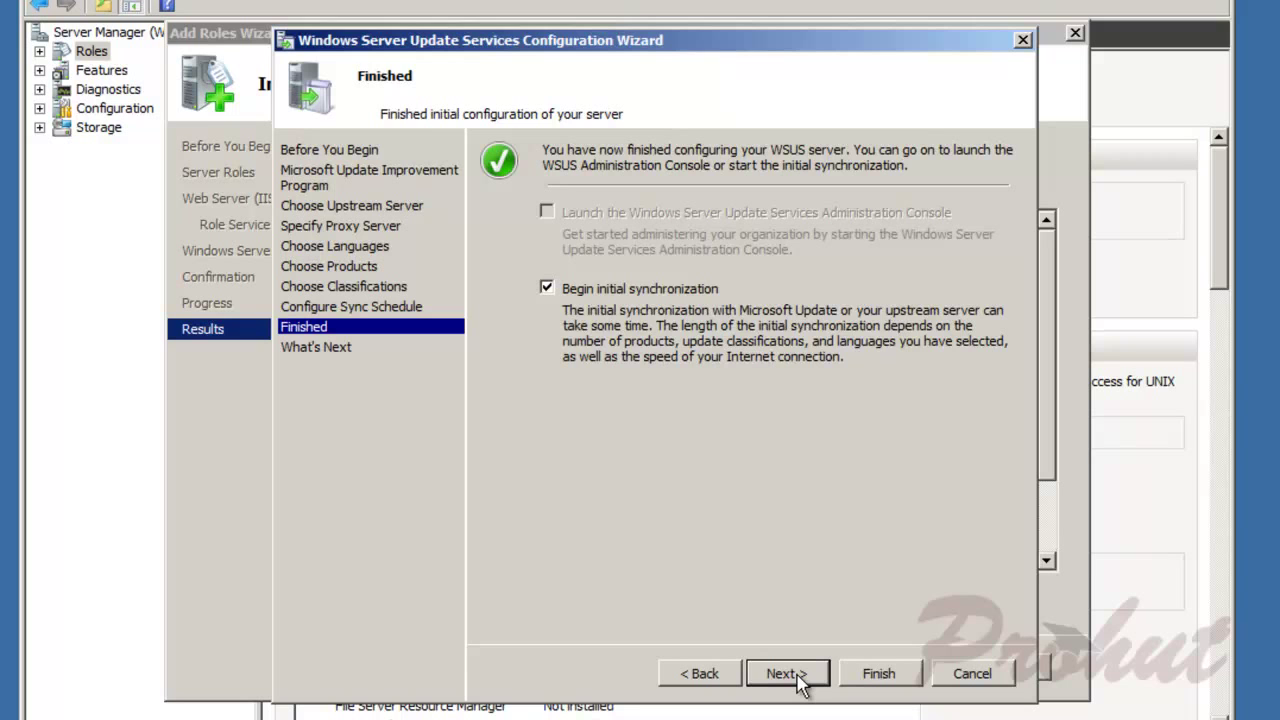
- Finish the WSUS configuration with initial synchronization enabled and close the role installation results
click(796, 676)
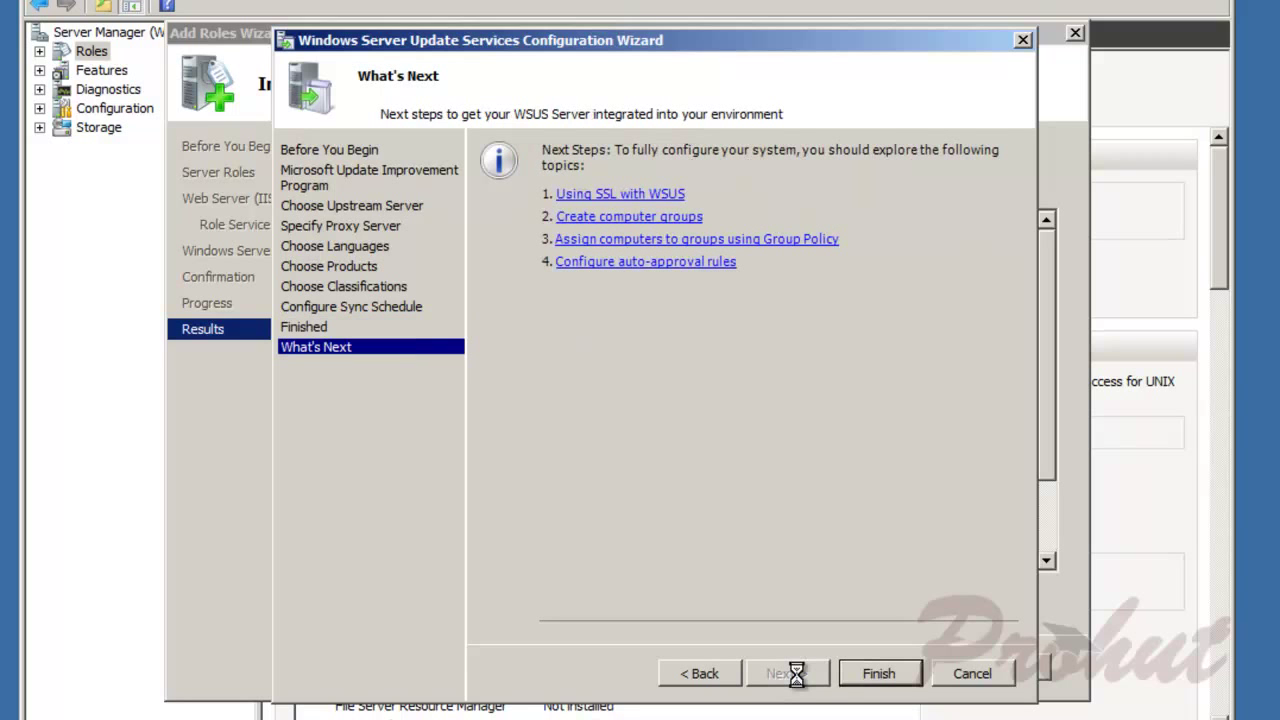
click(878, 674)
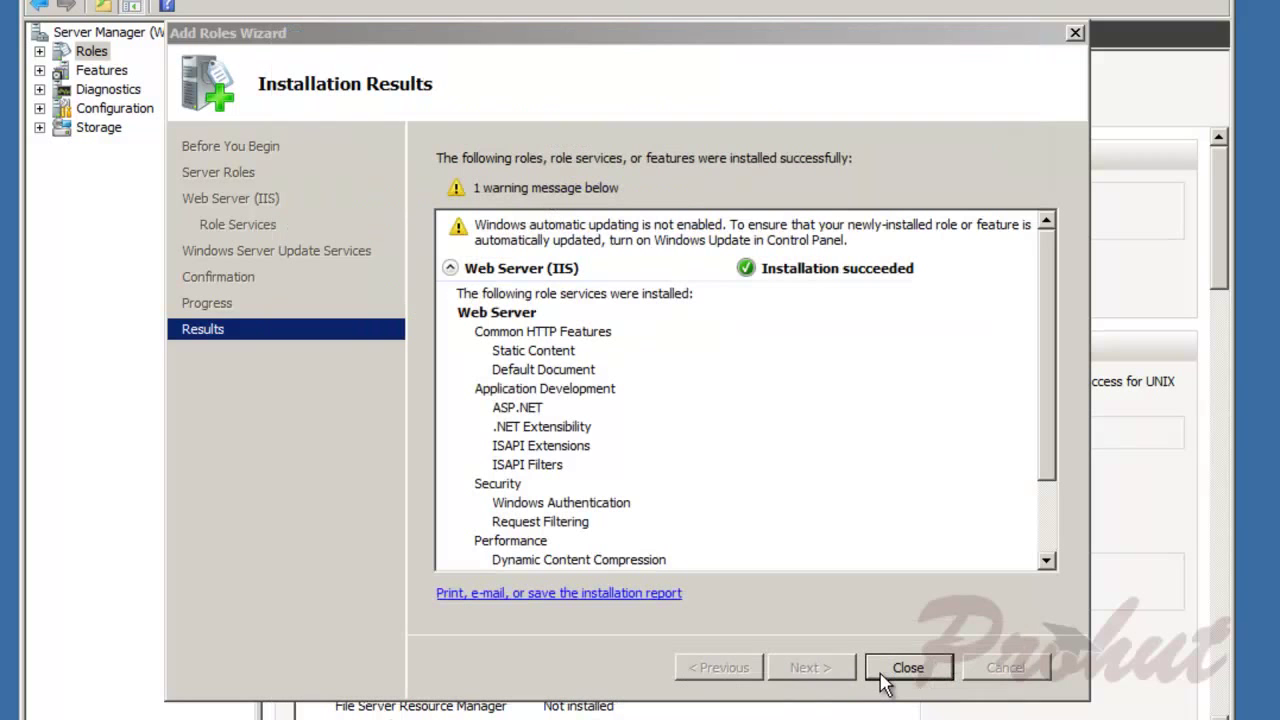
click(906, 670)
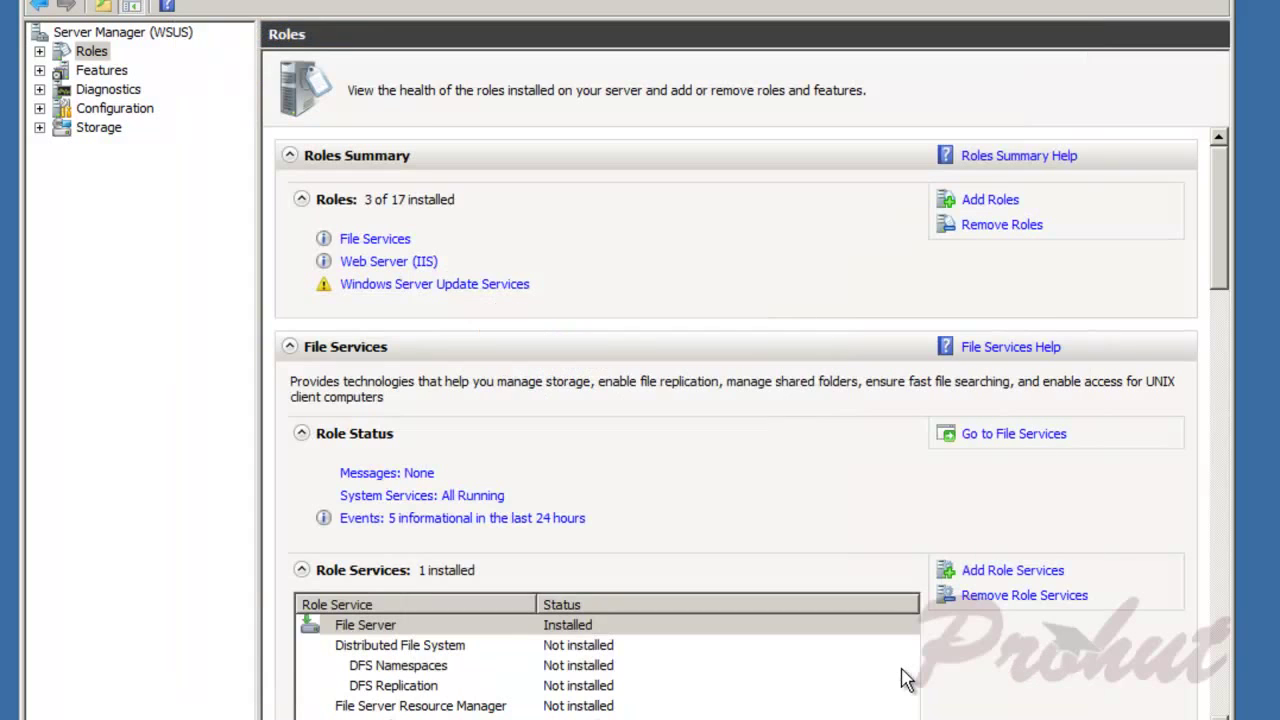